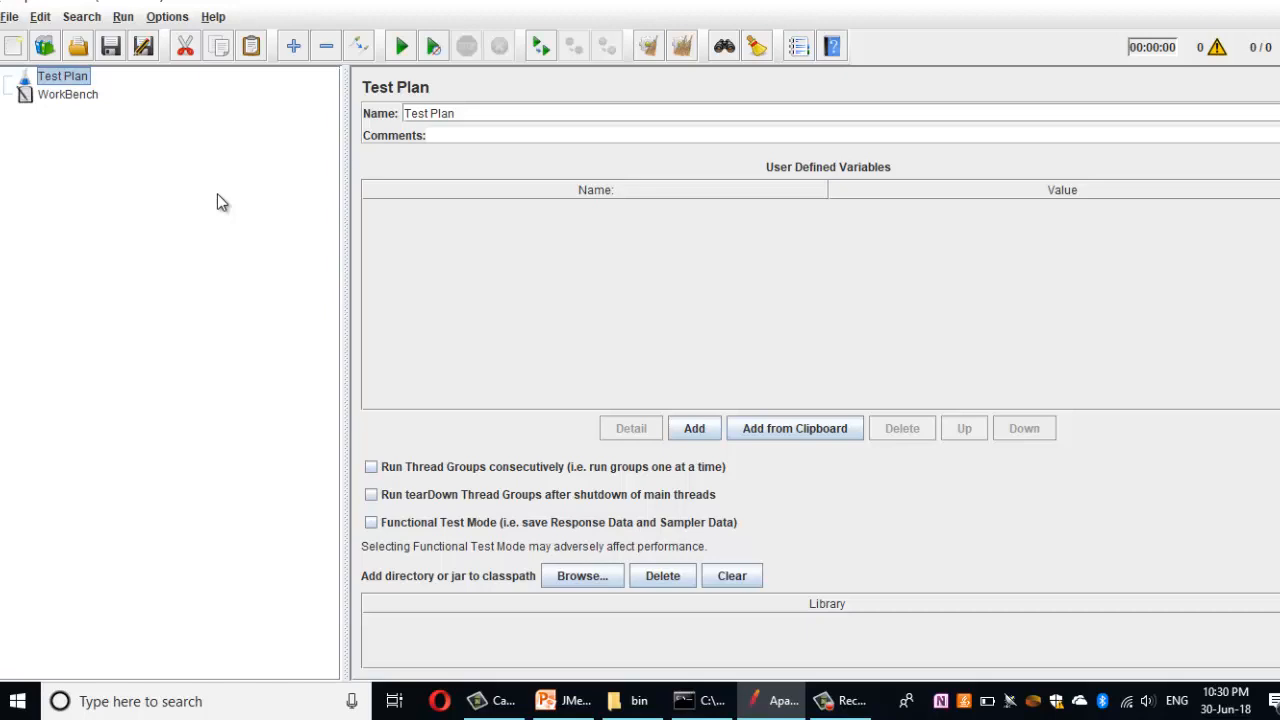
Rename the test plan as MyFirstLoadTest
left_click(483, 112)
key("BackSpace")
key("BackSpace")
key("BackSpace")
key("BackSpace")
key("BackSpace")
key("BackSpace")
key("BackSpace")
key("BackSpace")
key("BackSpace")
type("MyFirstLoadTest")
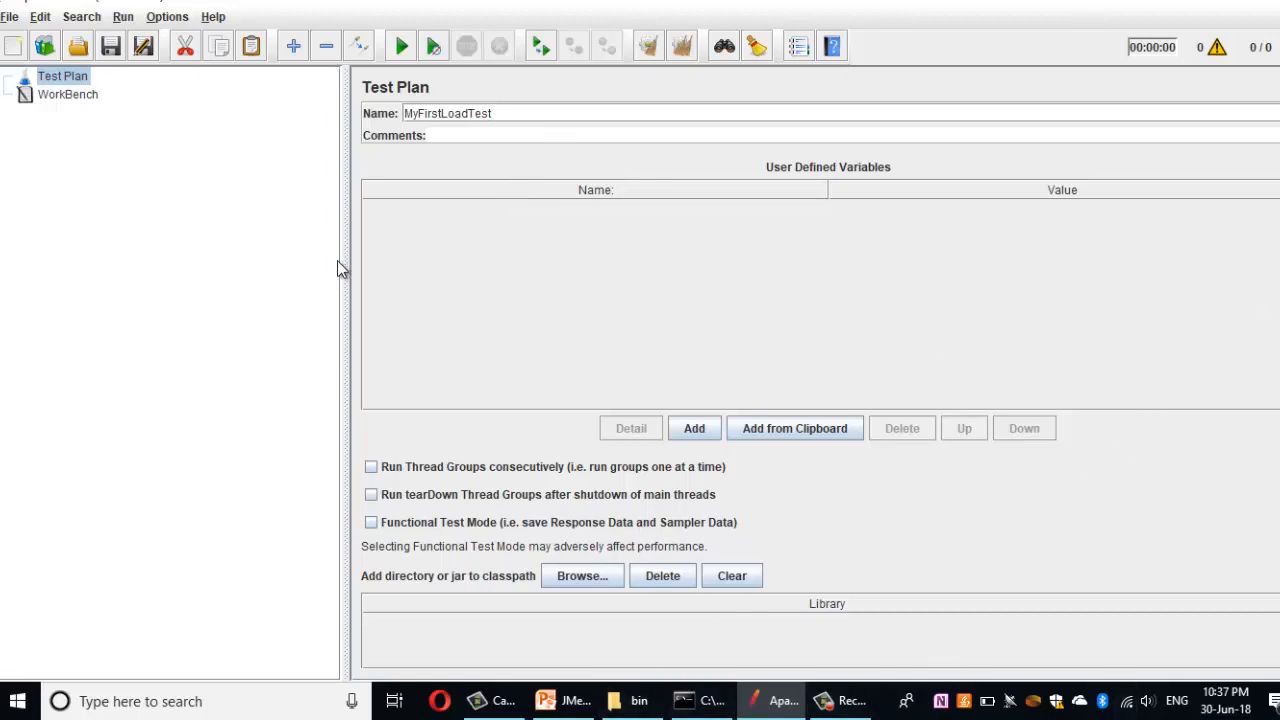
left_click(66, 96)
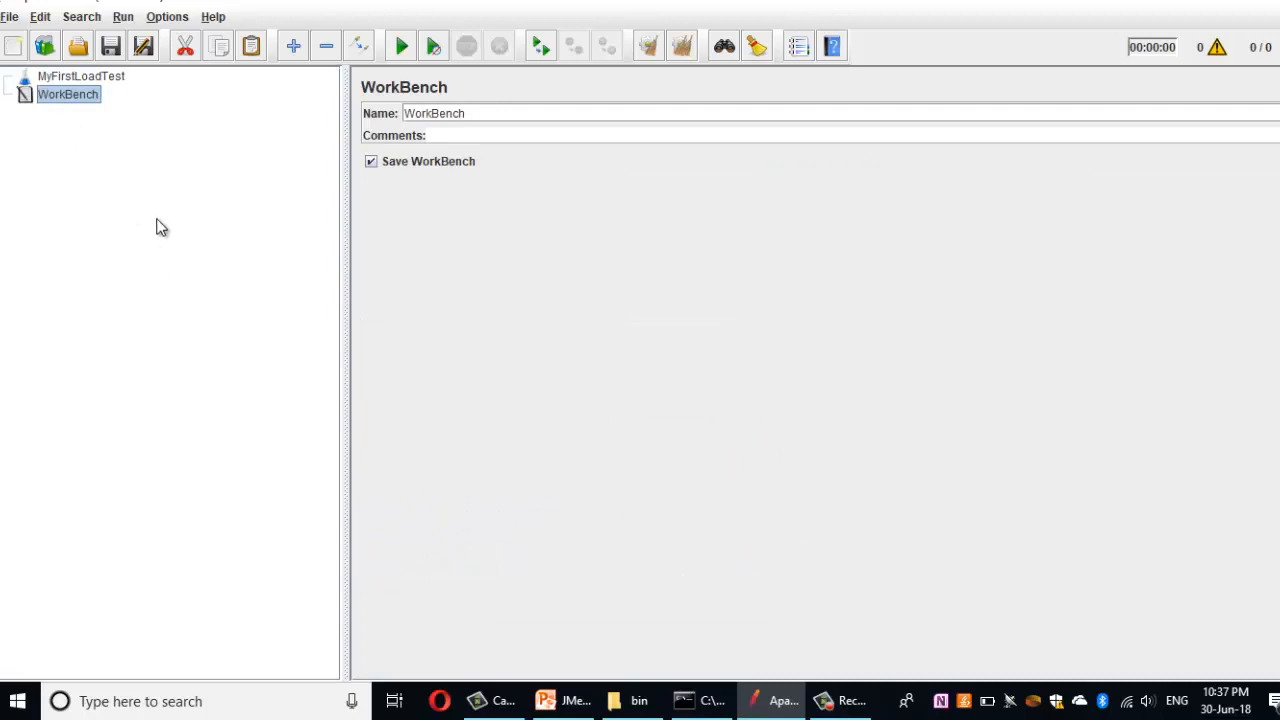
left_click(86, 80)
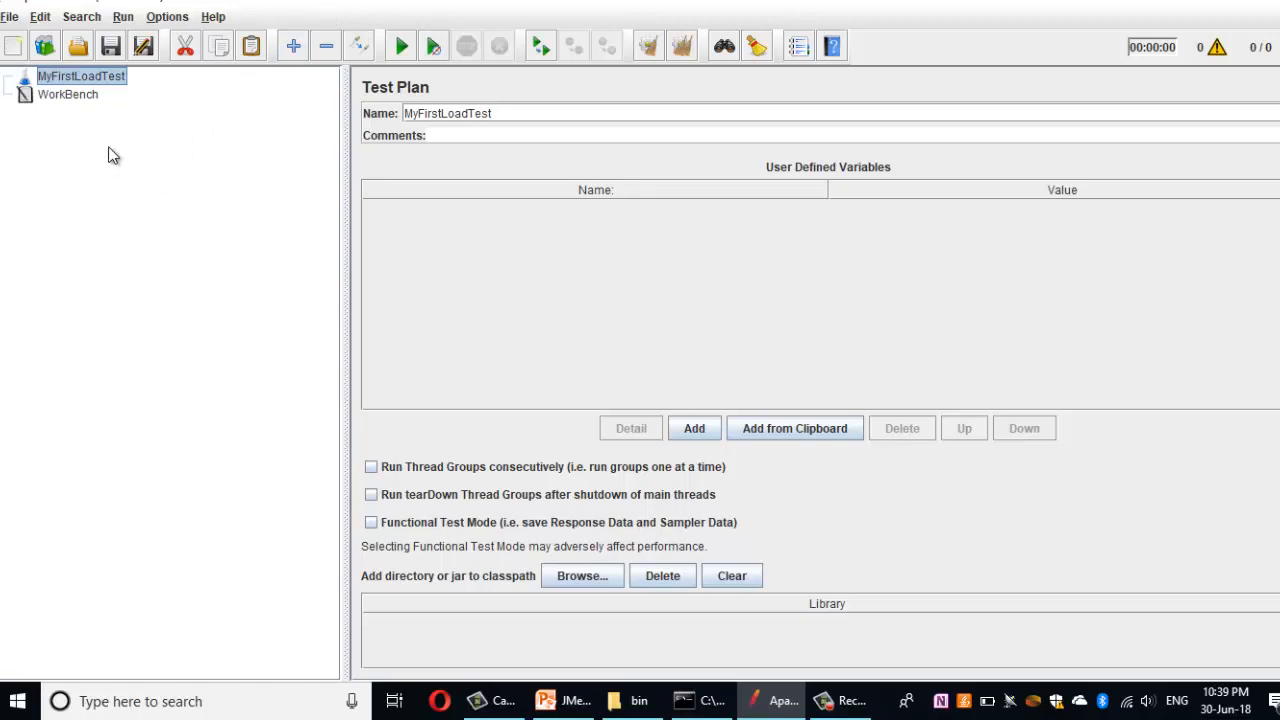
Add a Thread Group to the MyFirstLoadTest plan and name it MyHomeWebsite
right_click(95, 80)
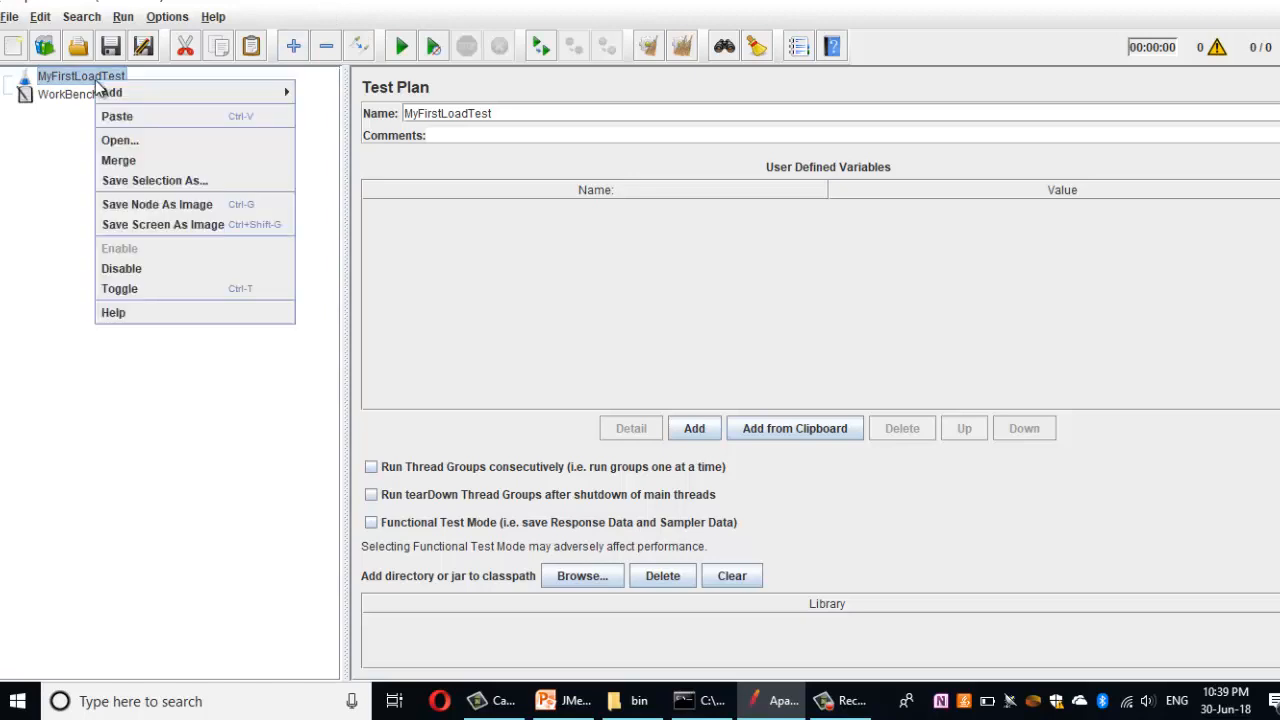
mouse_move(145, 92)
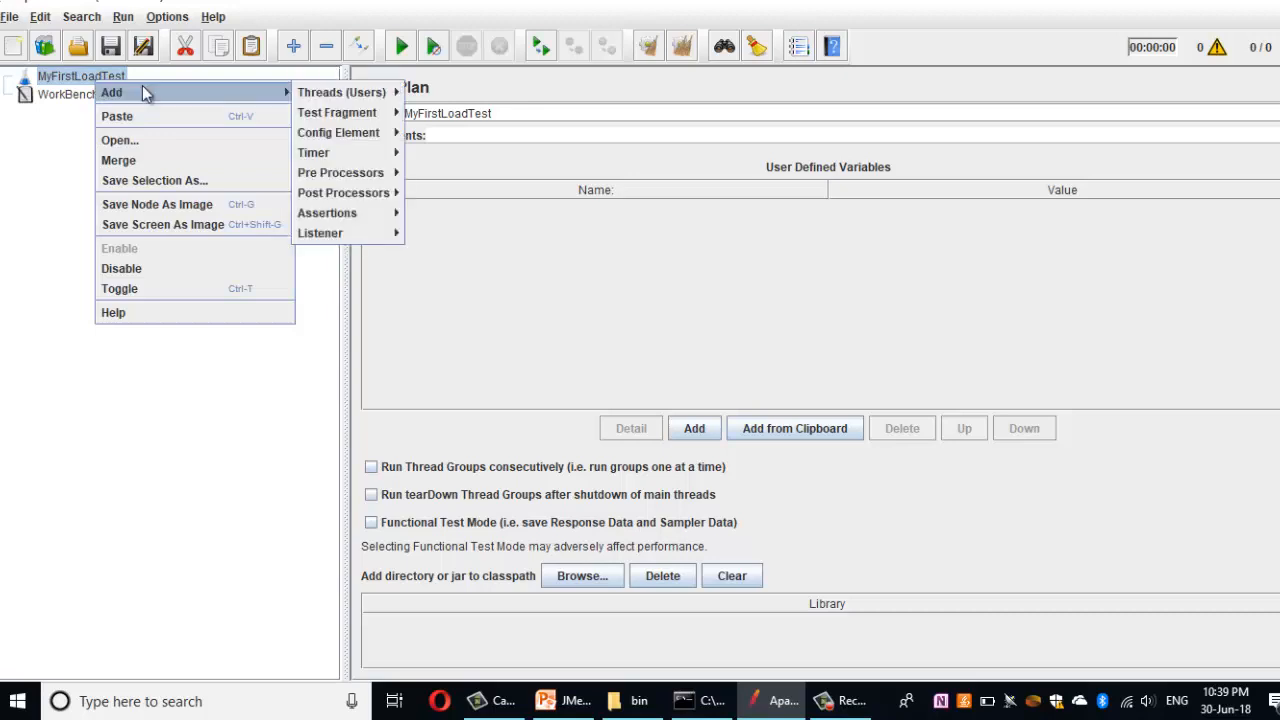
mouse_move(323, 95)
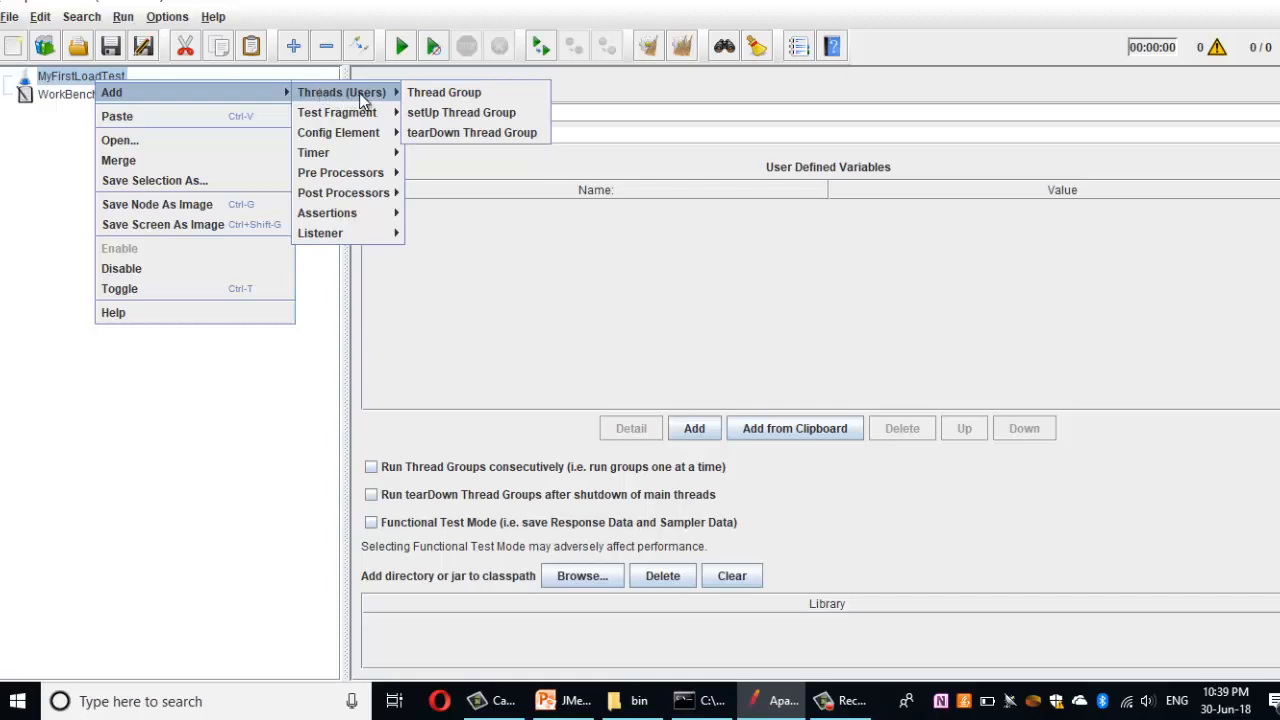
left_click(417, 99)
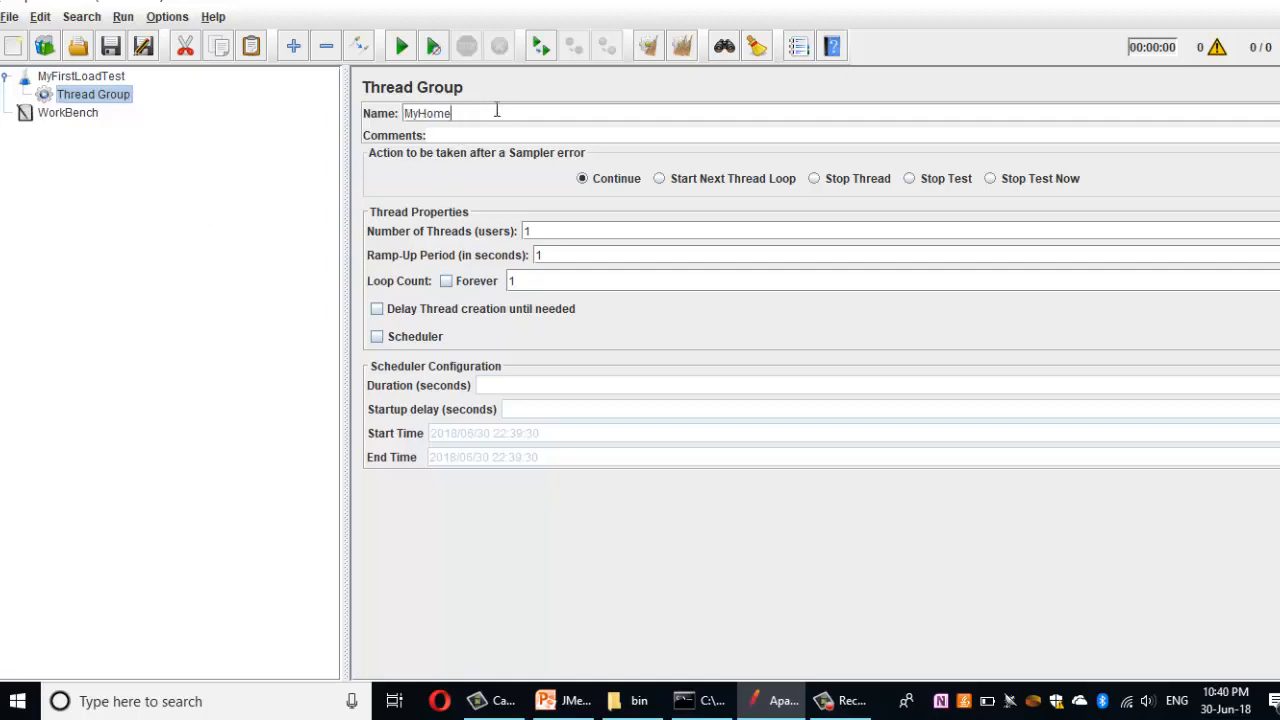
type("Website")
left_click(69, 120)
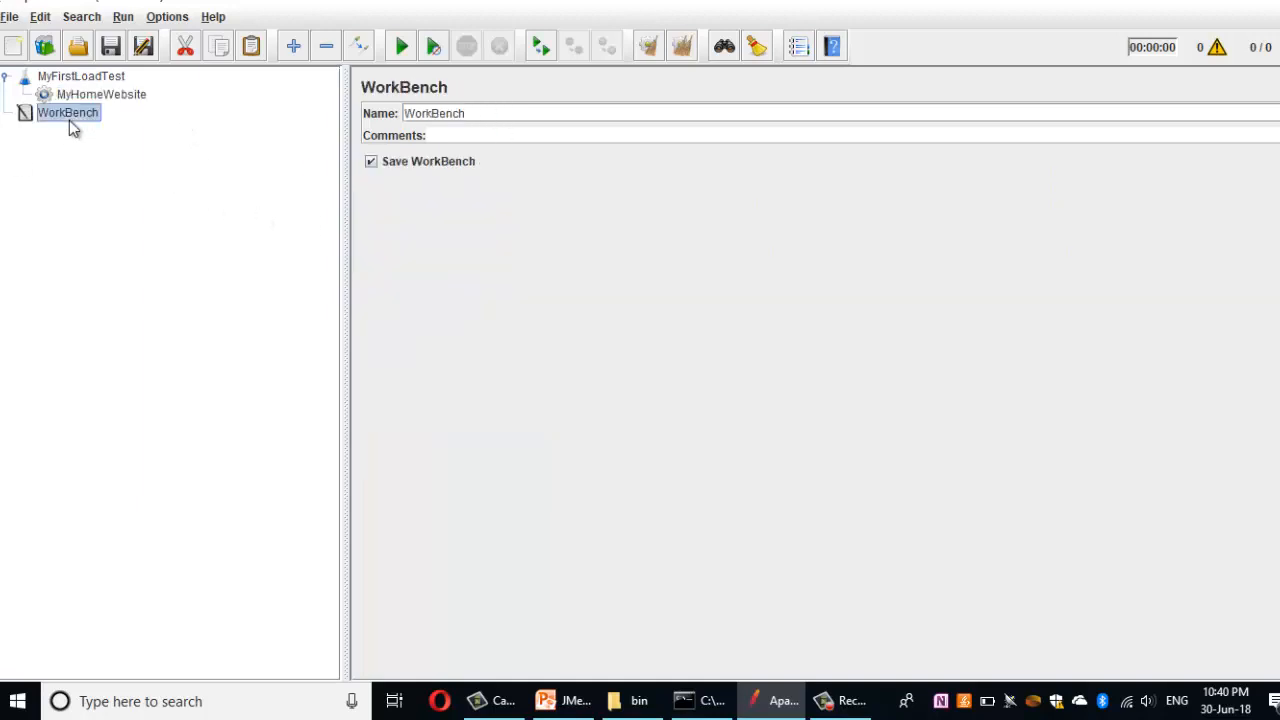
left_click(116, 97)
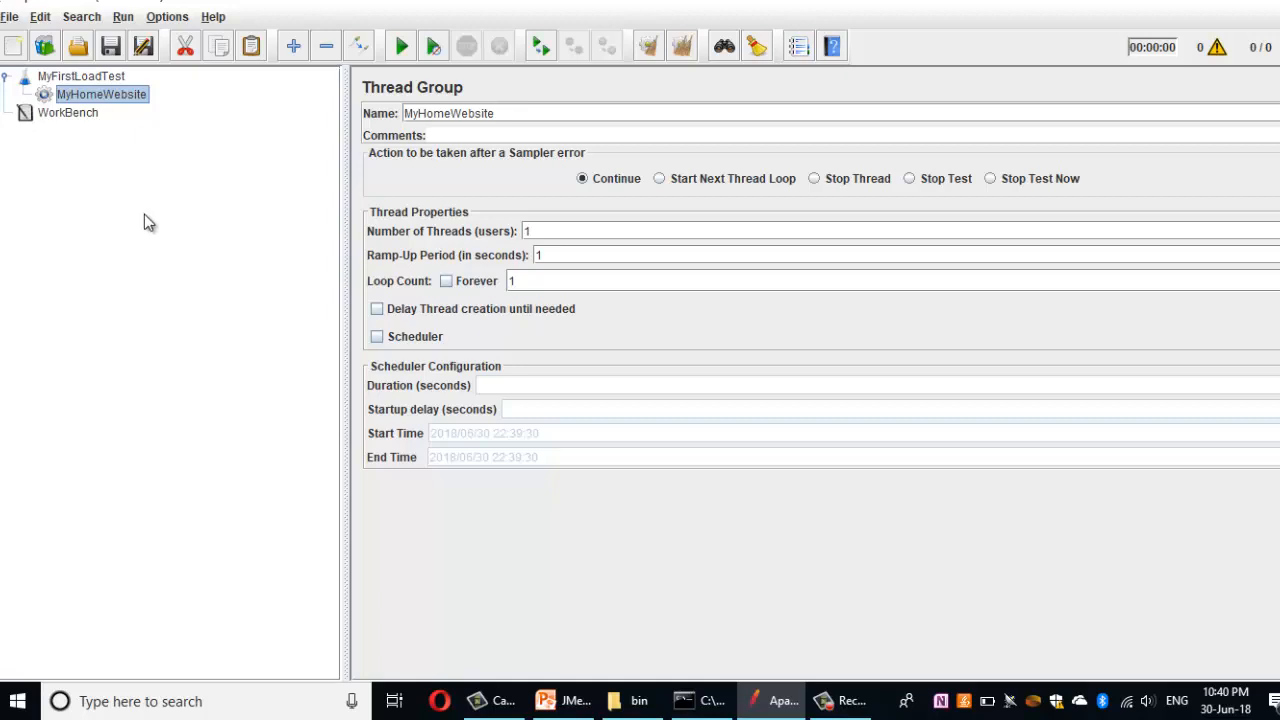
Try a comment on the MyHomeWebsite thread group that begins with "I am testing my"
left_click(467, 137)
type("I am tes")
type("ting my f")
Set the thread group to Stop Test Now after a sampler error, with 100 threads and a 200-second ramp-up period
type("00")
left_click(565, 258)
key("BackSpace")
type("200")
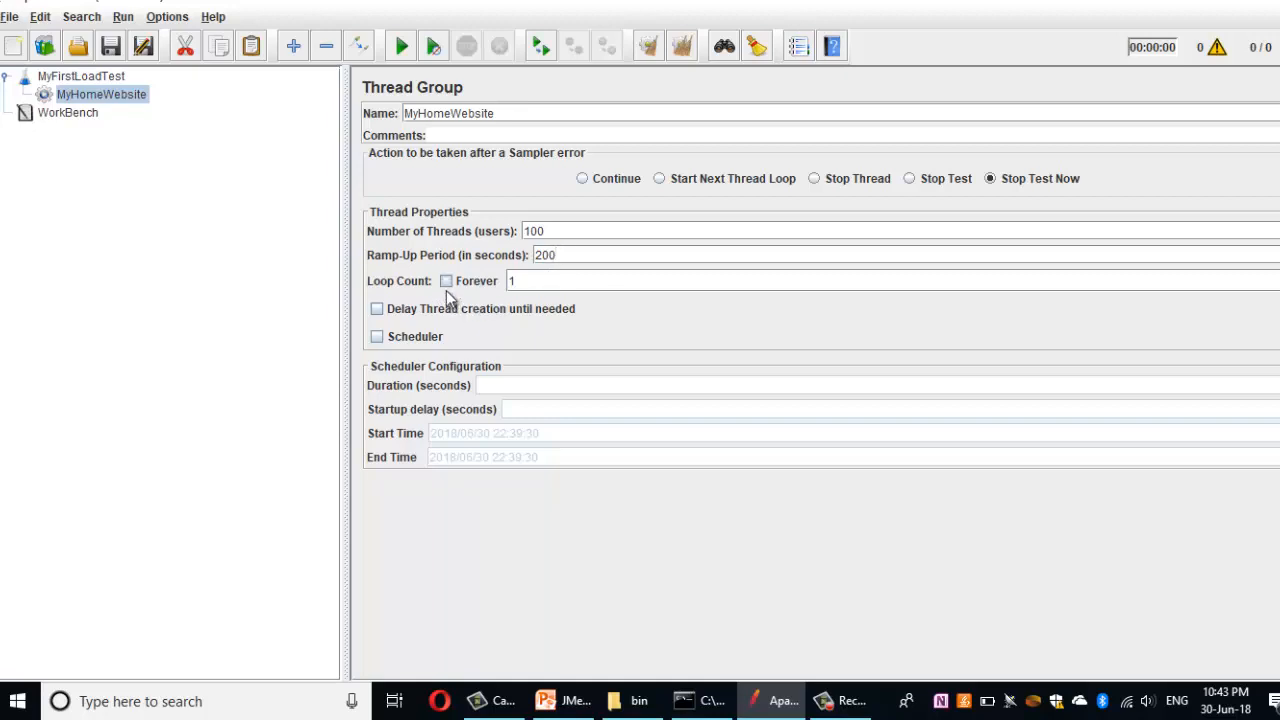
Set the thread group's loop count to Forever and enable delaying thread creation until needed
left_click(560, 284)
type("00")
key("BackSpace")
key("BackSpace")
key("BackSpace")
left_click(447, 282)
left_click(526, 309)
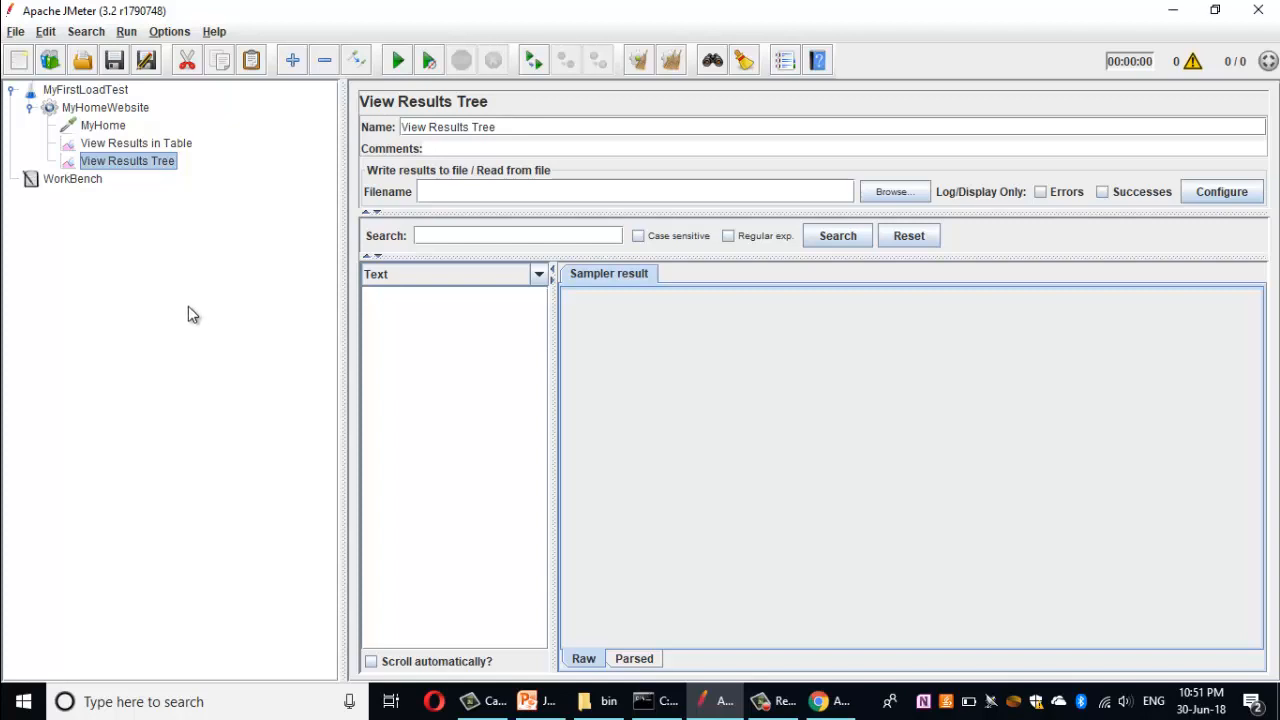
Show the settings of the MyHomeWebsite thread group
left_click(128, 114)
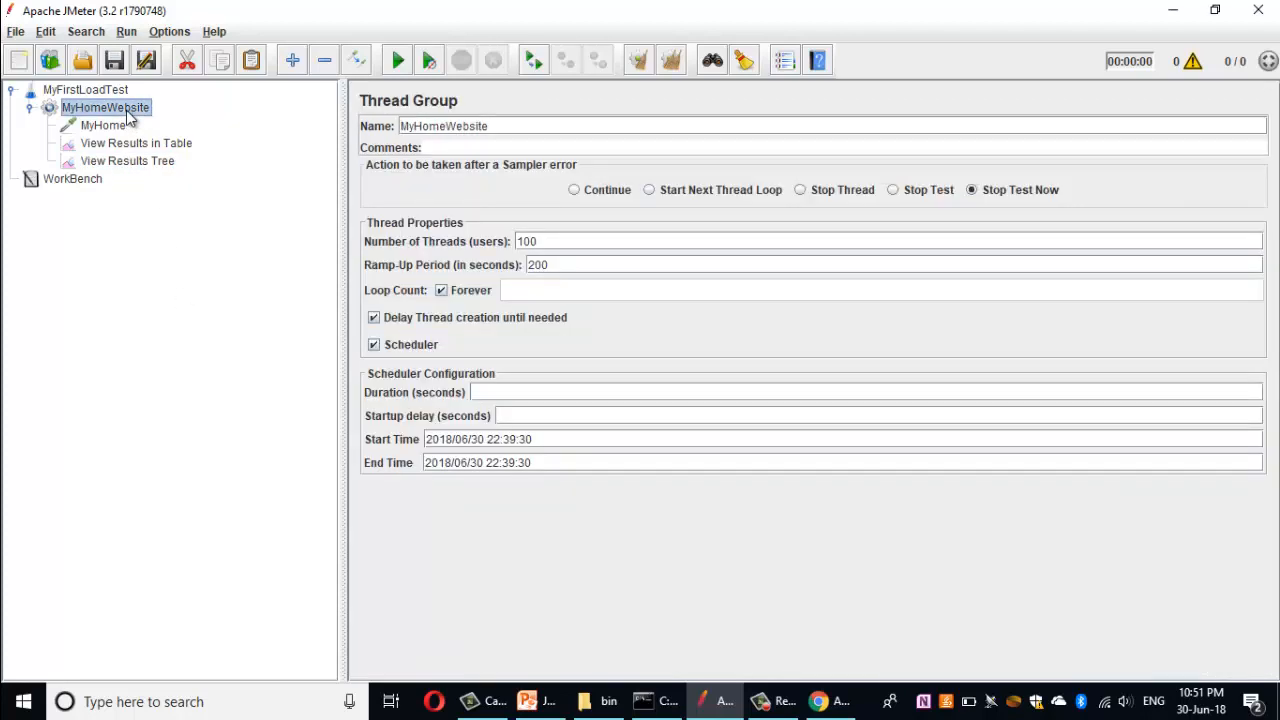
right_click(126, 110)
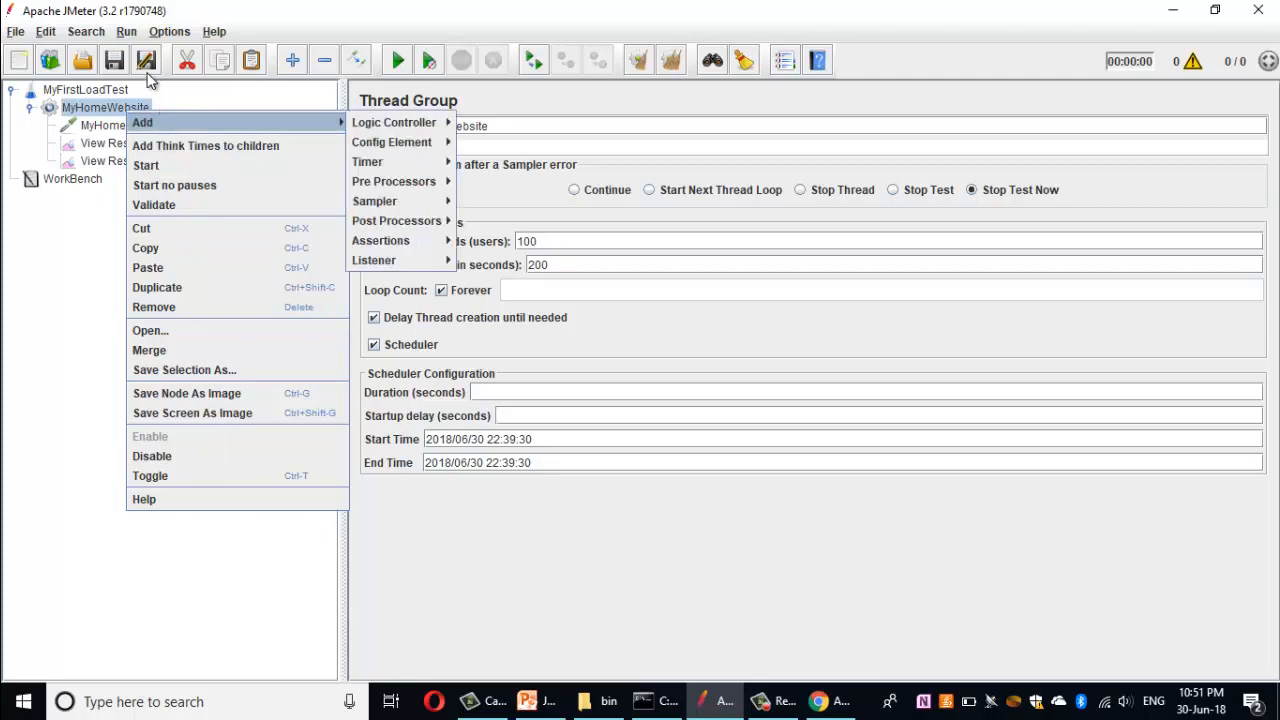
left_click(126, 32)
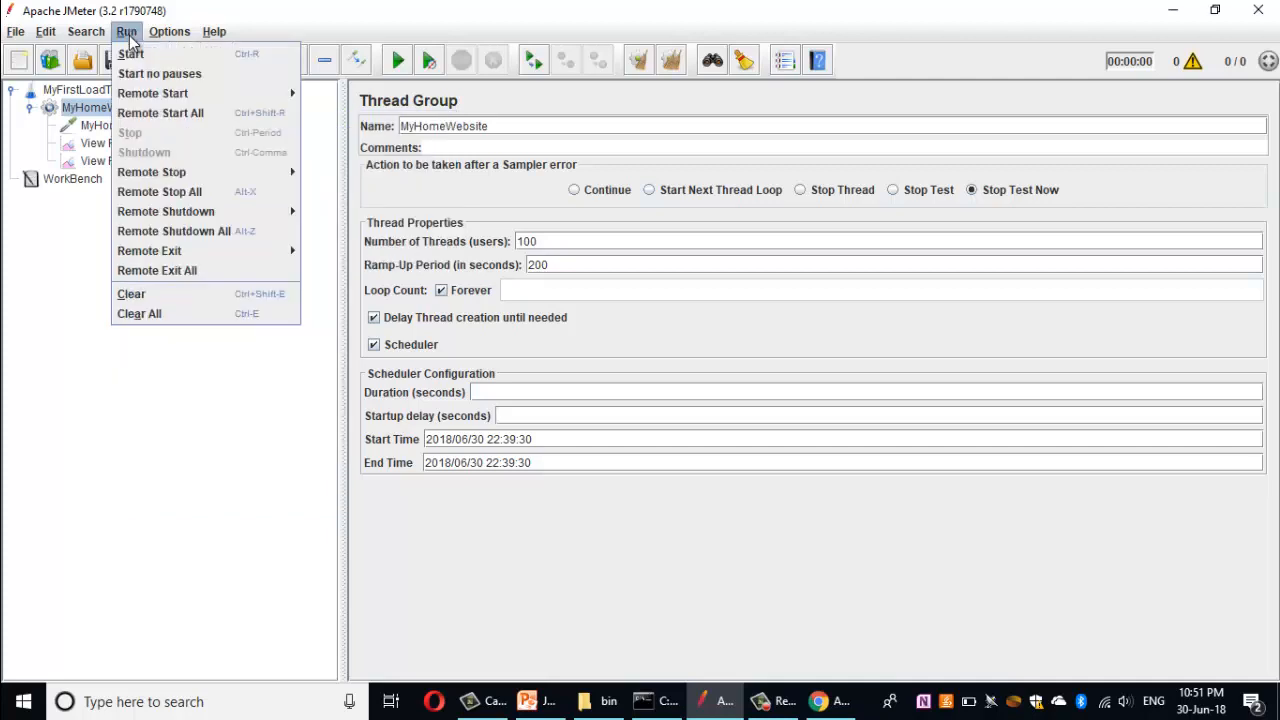
mouse_move(169, 32)
mouse_move(355, 73)
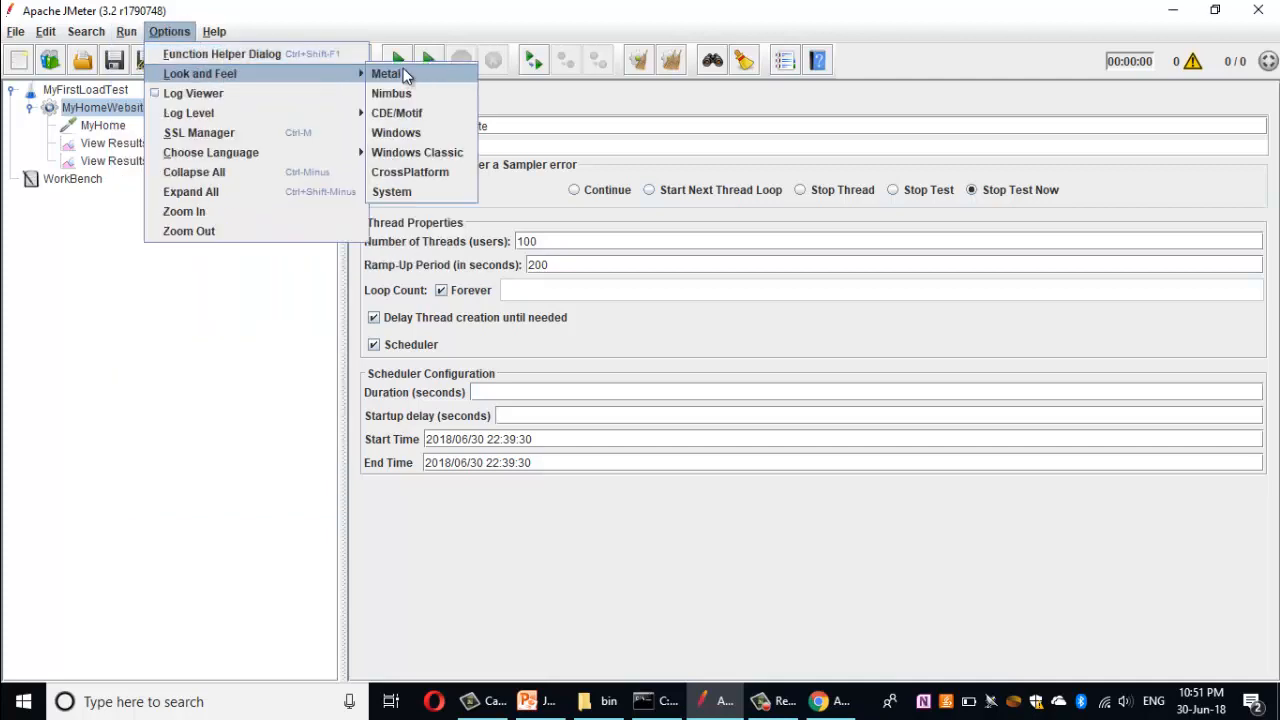
left_click(216, 347)
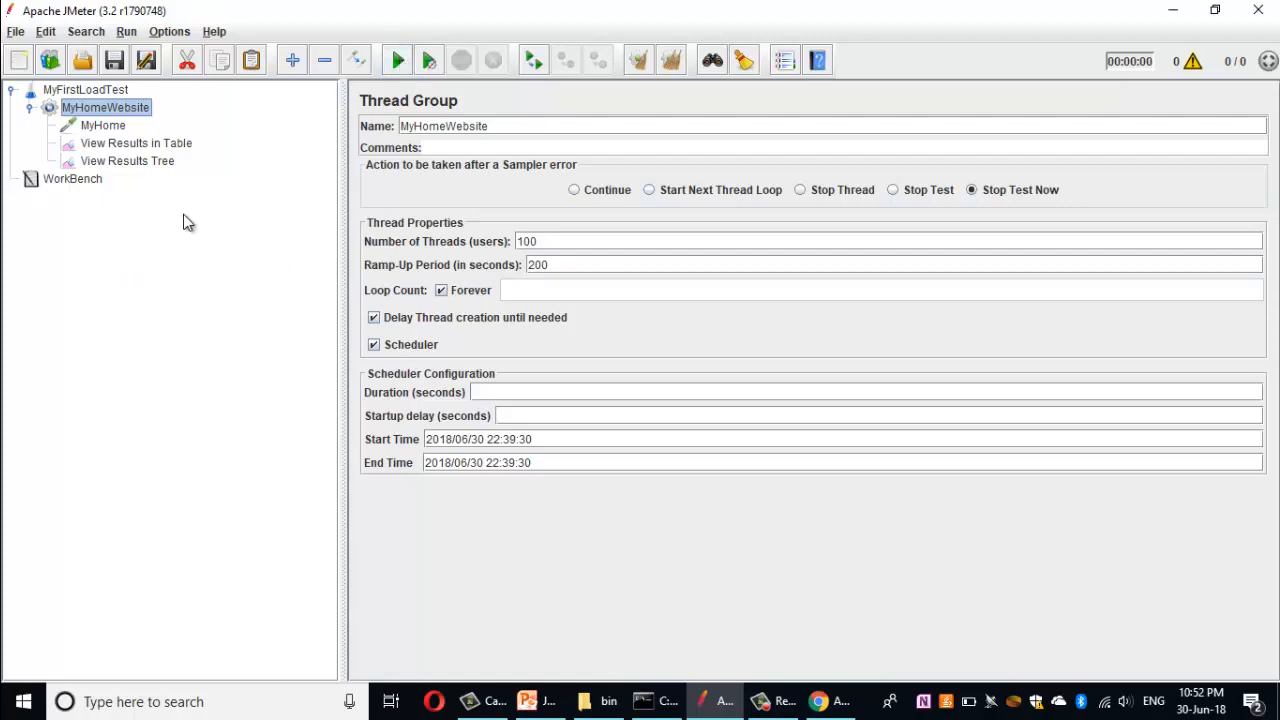
Set the thread group's number of threads to 1 and its ramp-up period to 1 second
left_click(560, 240)
key("BackSpace")
key("BackSpace")
key("BackSpace")
type("1")
left_click(646, 264)
key("BackSpace")
key("BackSpace")
key("BackSpace")
type("1")
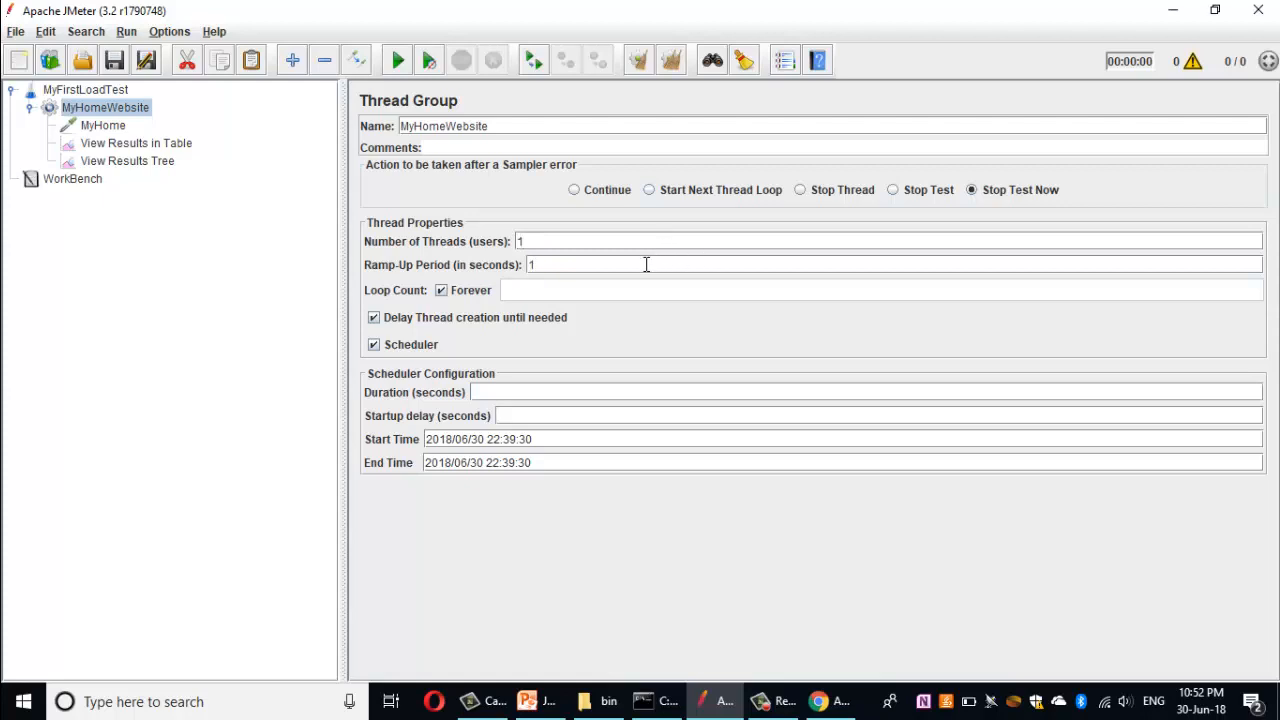
Replace the endless loop with a loop count of 1, disable the Scheduler and delayed thread creation, and start the test
left_click(440, 291)
left_click(530, 289)
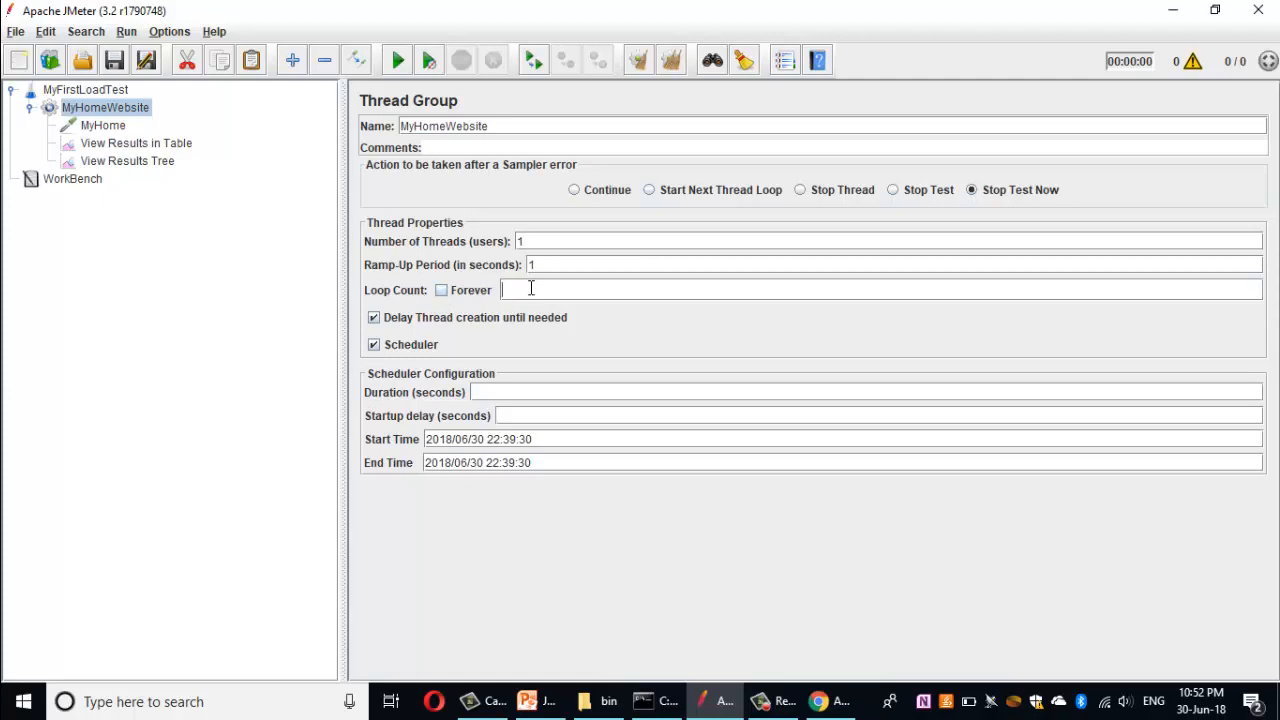
type("1")
left_click(375, 345)
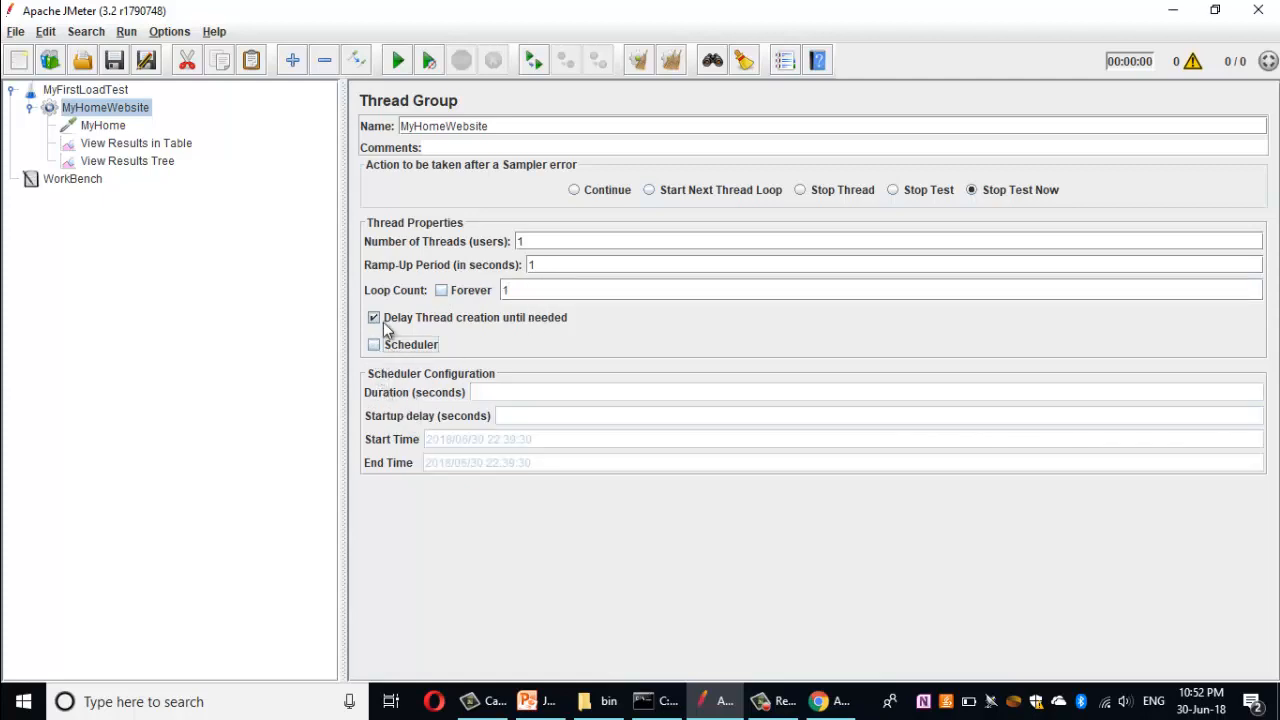
left_click(376, 316)
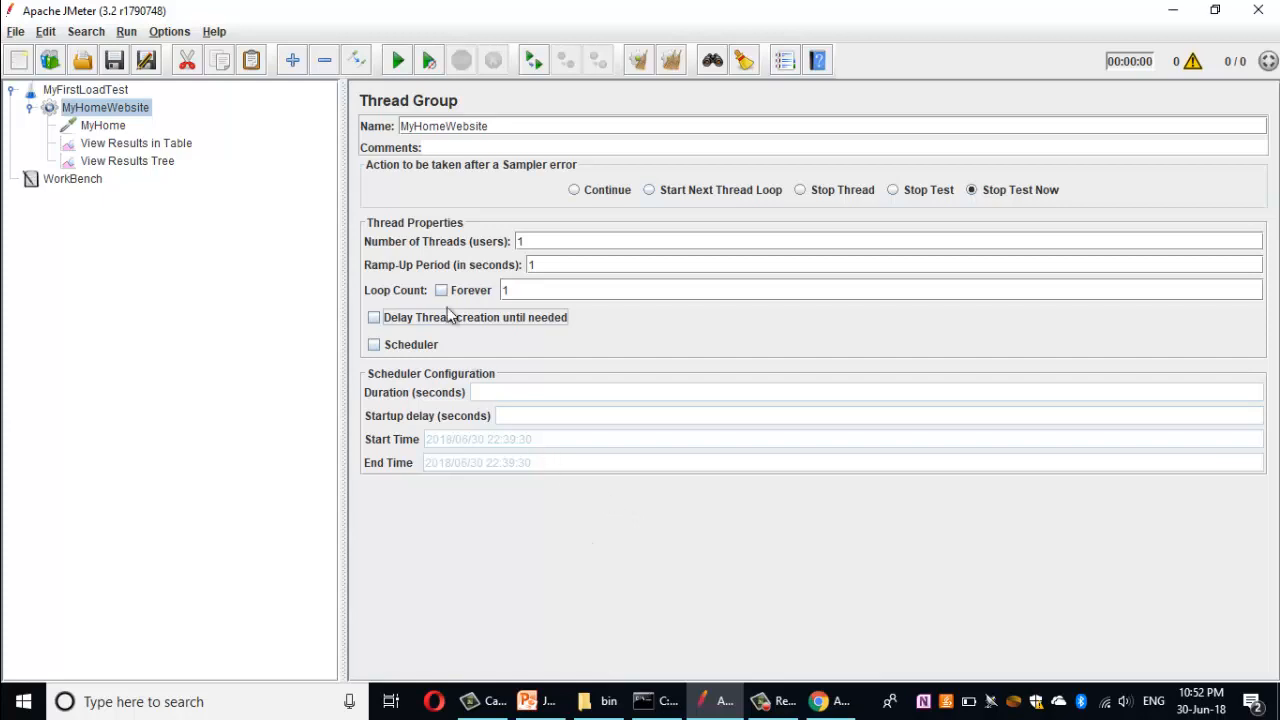
left_click(397, 61)
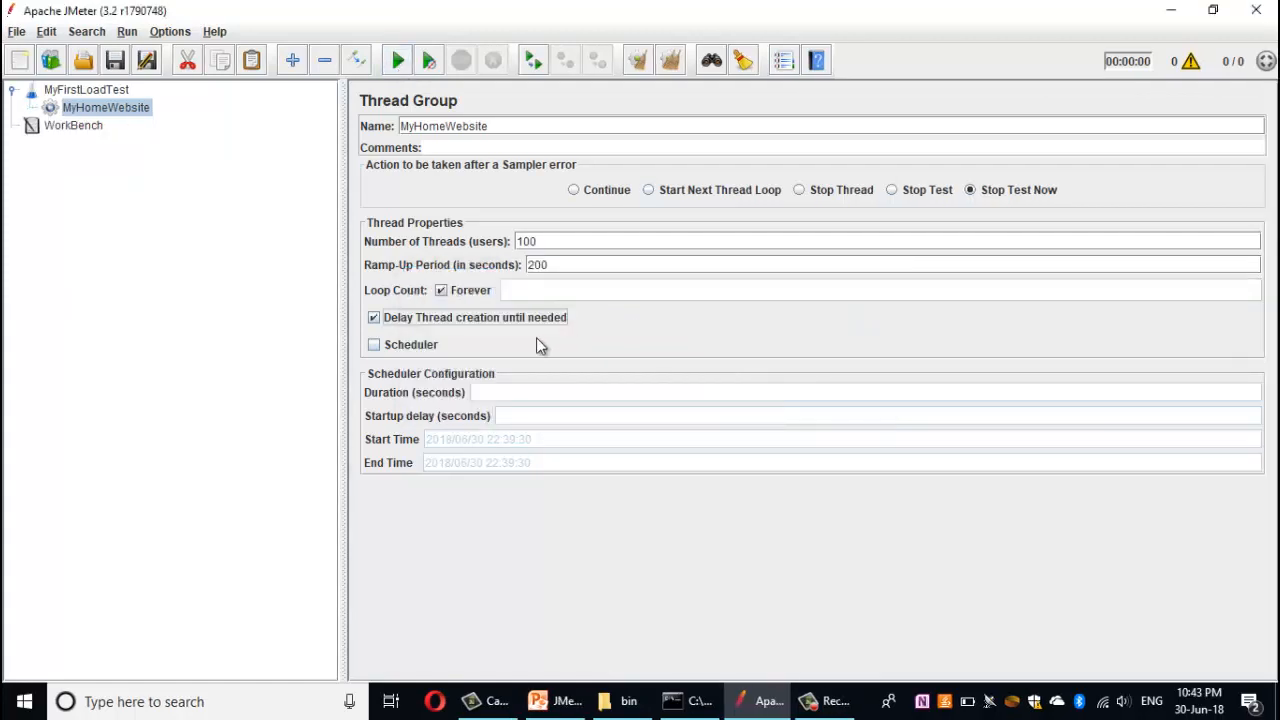
Enable the Scheduler for the MyHomeWebsite thread group
left_click(373, 345)
left_click(514, 393)
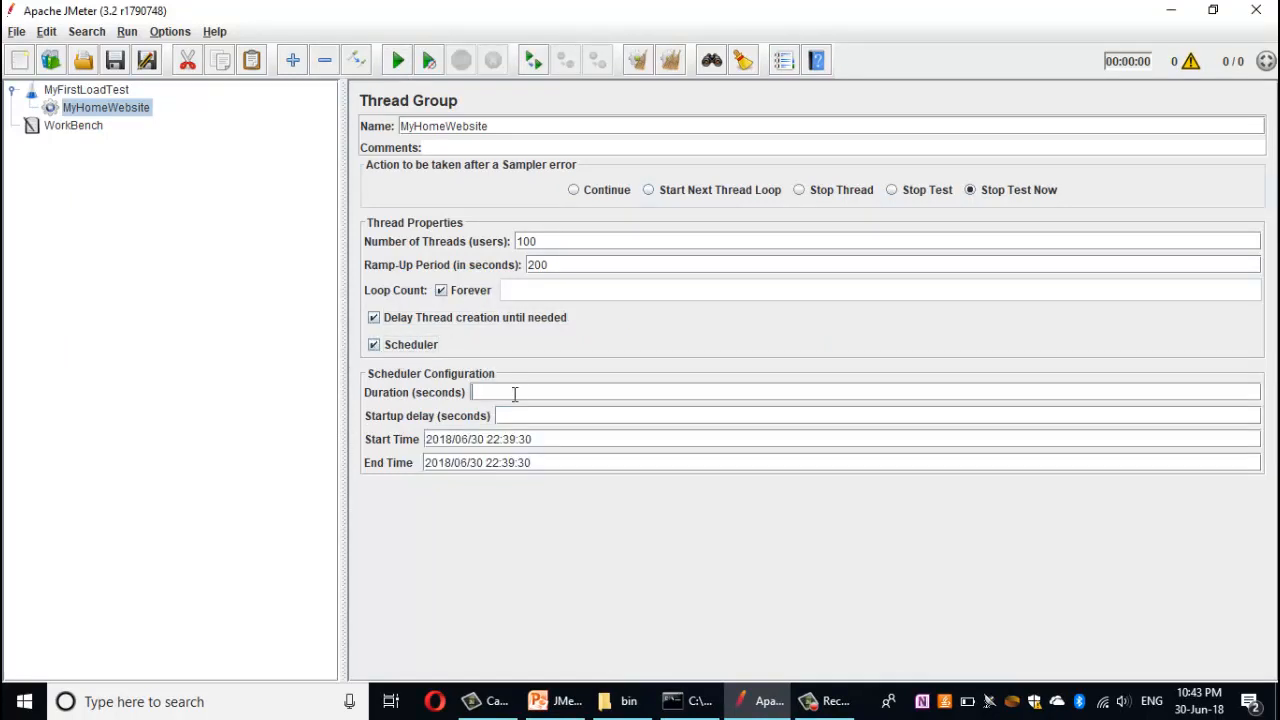
left_click(536, 415)
Add an HTTP Request sampler to the MyHomeWebsite thread group and show its settings
right_click(122, 109)
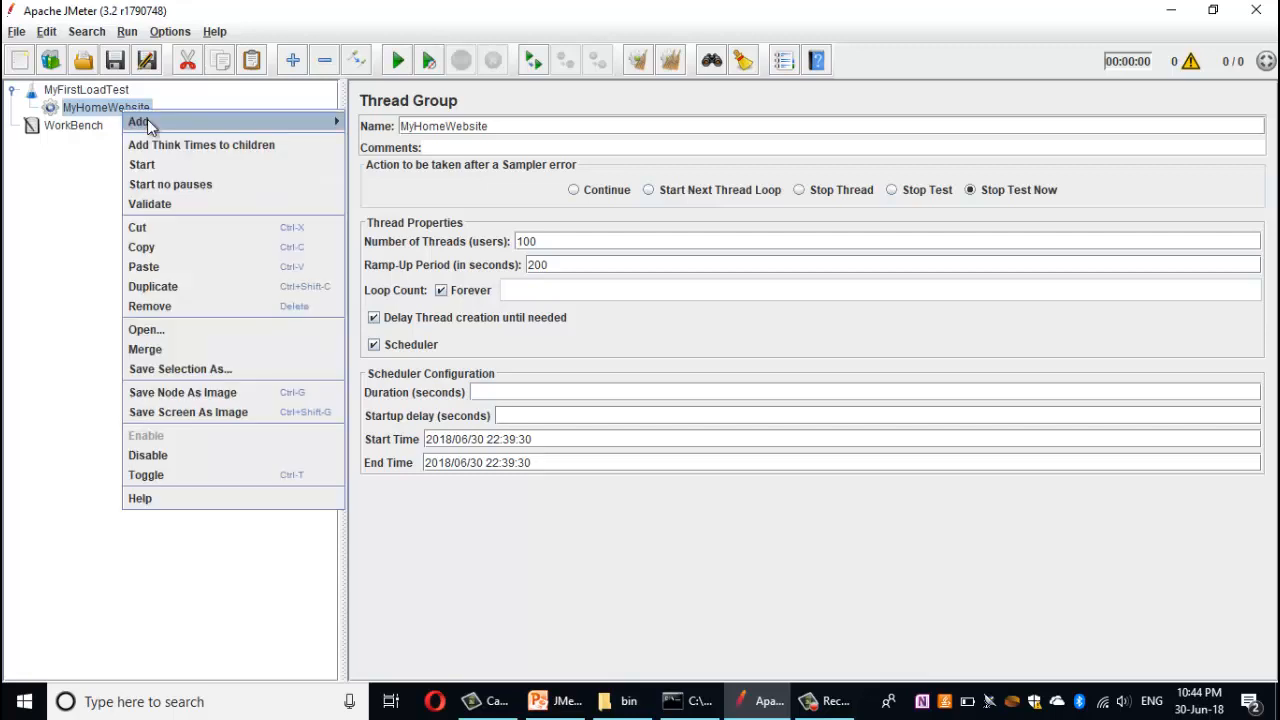
mouse_move(147, 119)
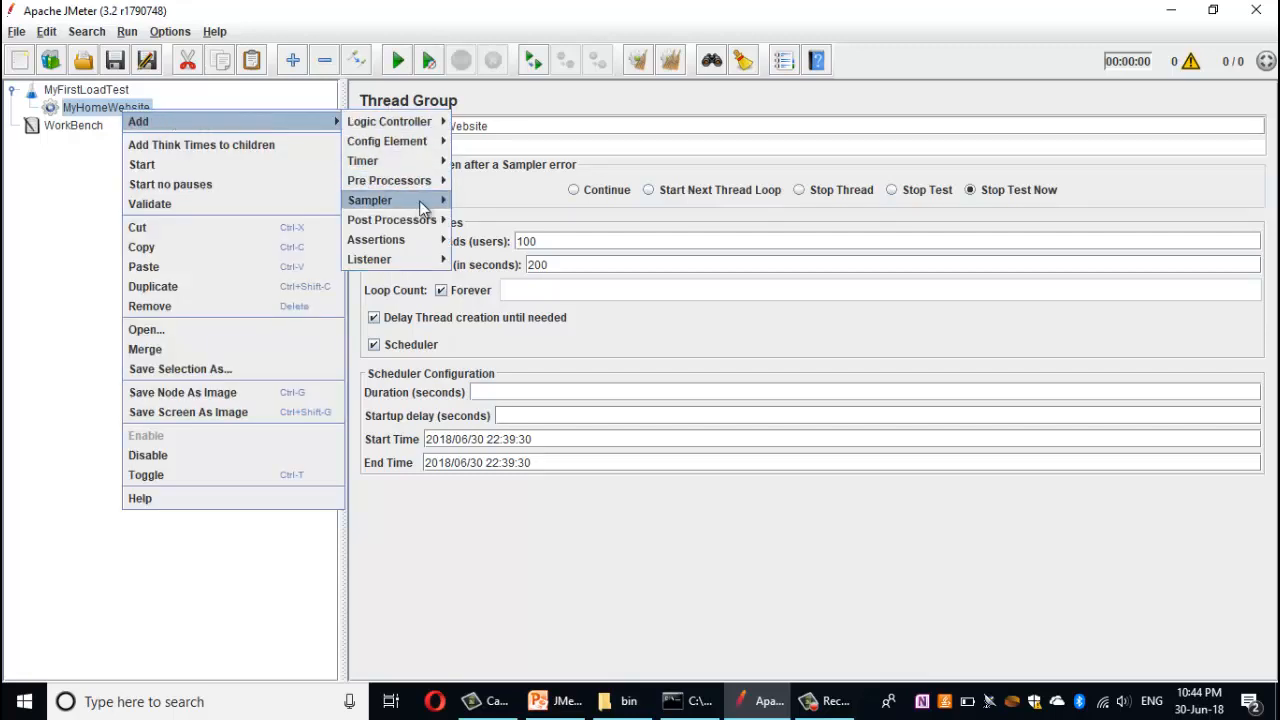
mouse_move(417, 208)
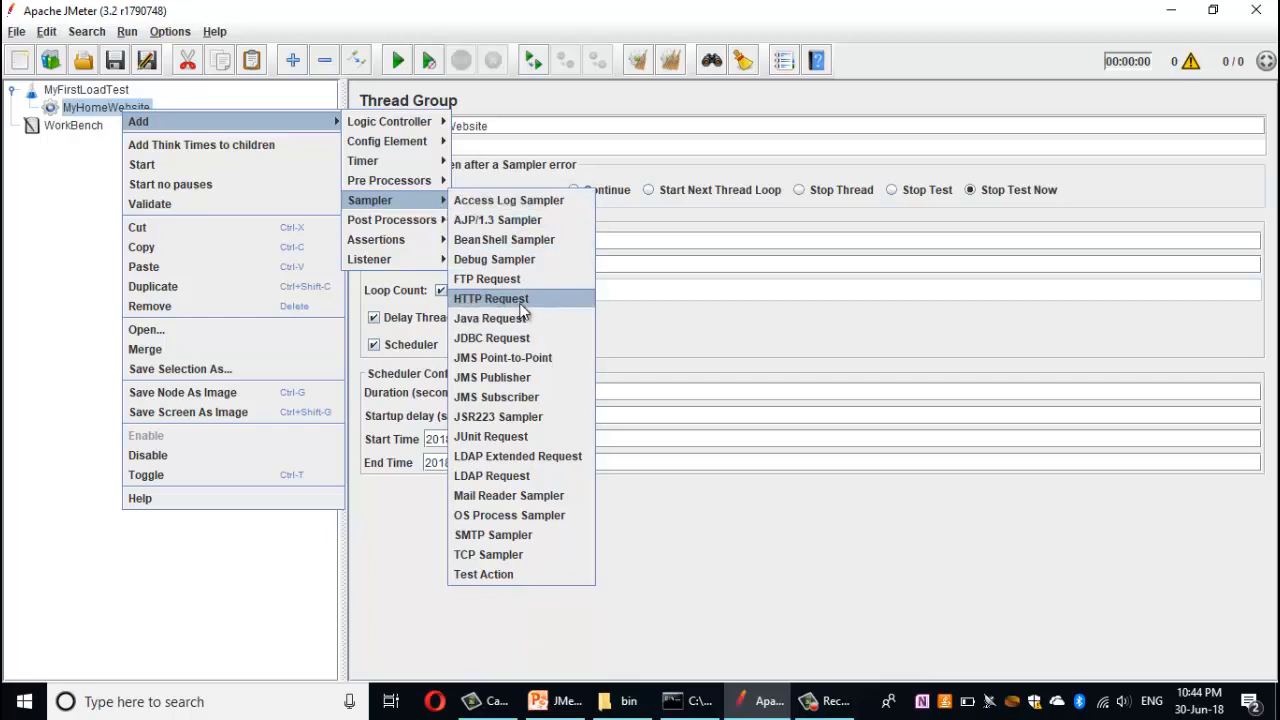
left_click(491, 299)
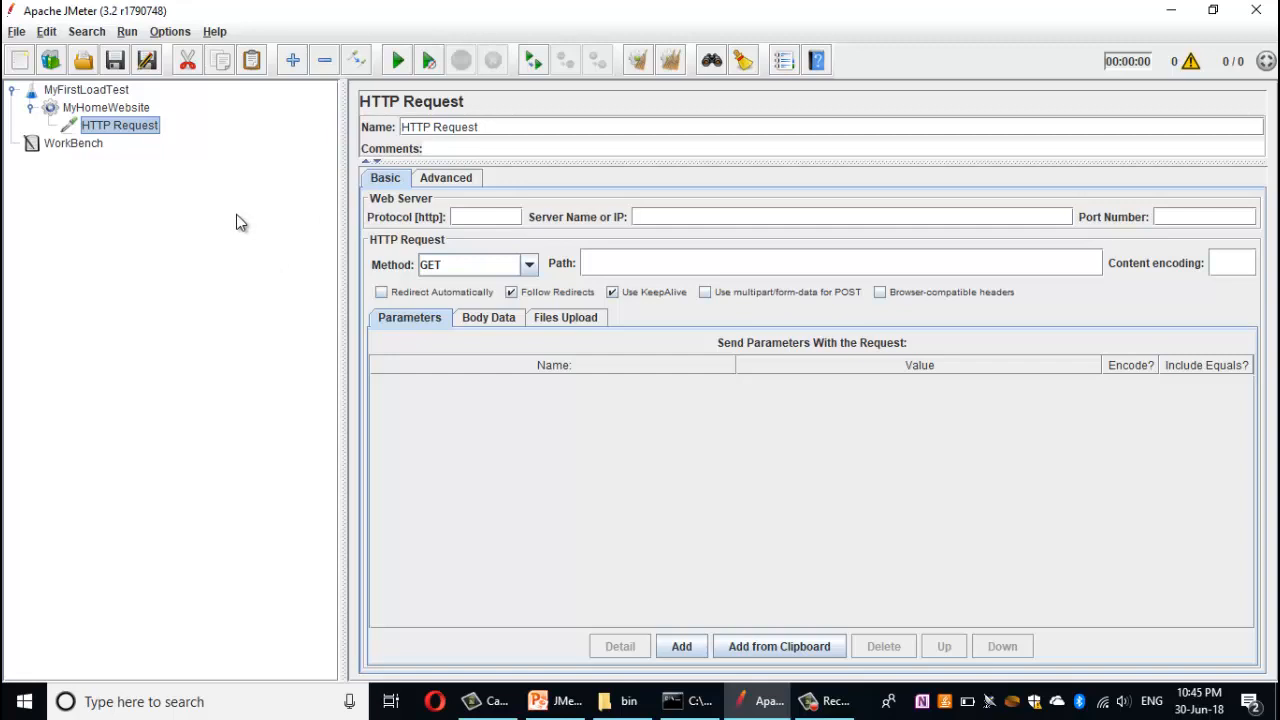
left_click(78, 144)
left_click(104, 128)
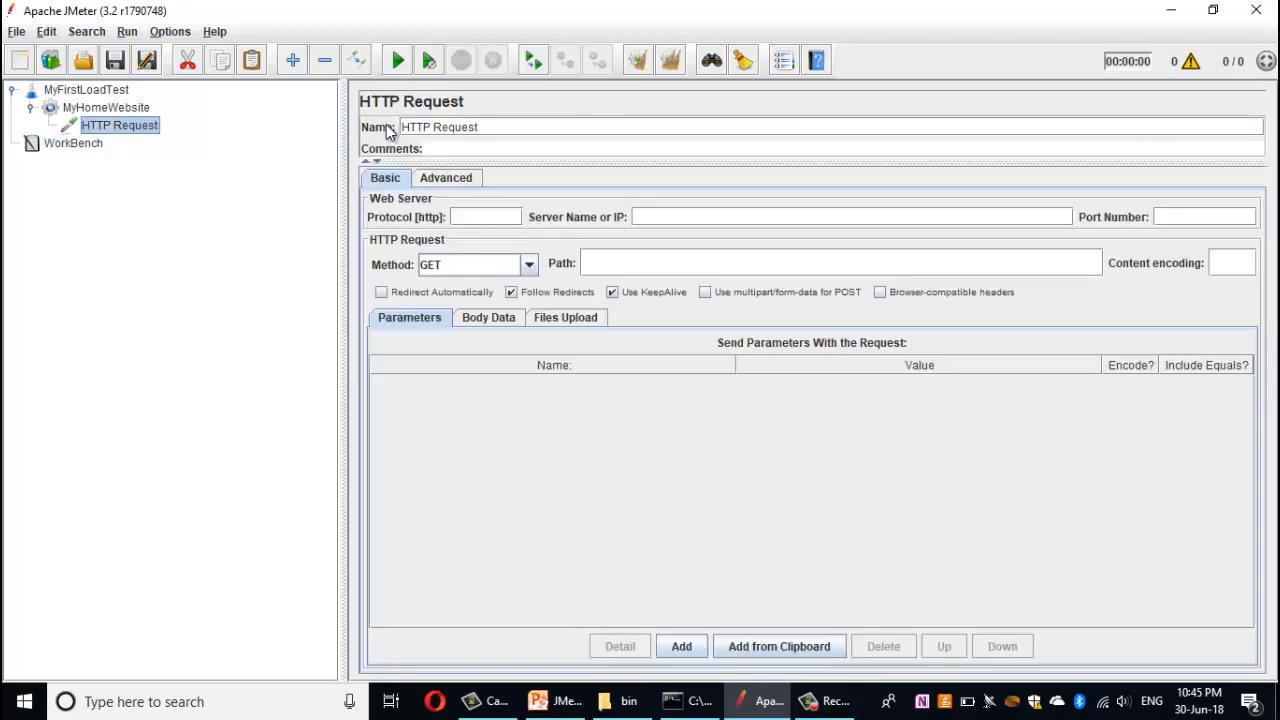
Rename the HTTP Request sampler as MyHome
left_click(504, 126)
key("BackSpace")
key("BackSpace")
key("BackSpace")
key("BackSpace")
key("BackSpace")
key("BackSpace")
key("BackSpace")
key("BackSpace")
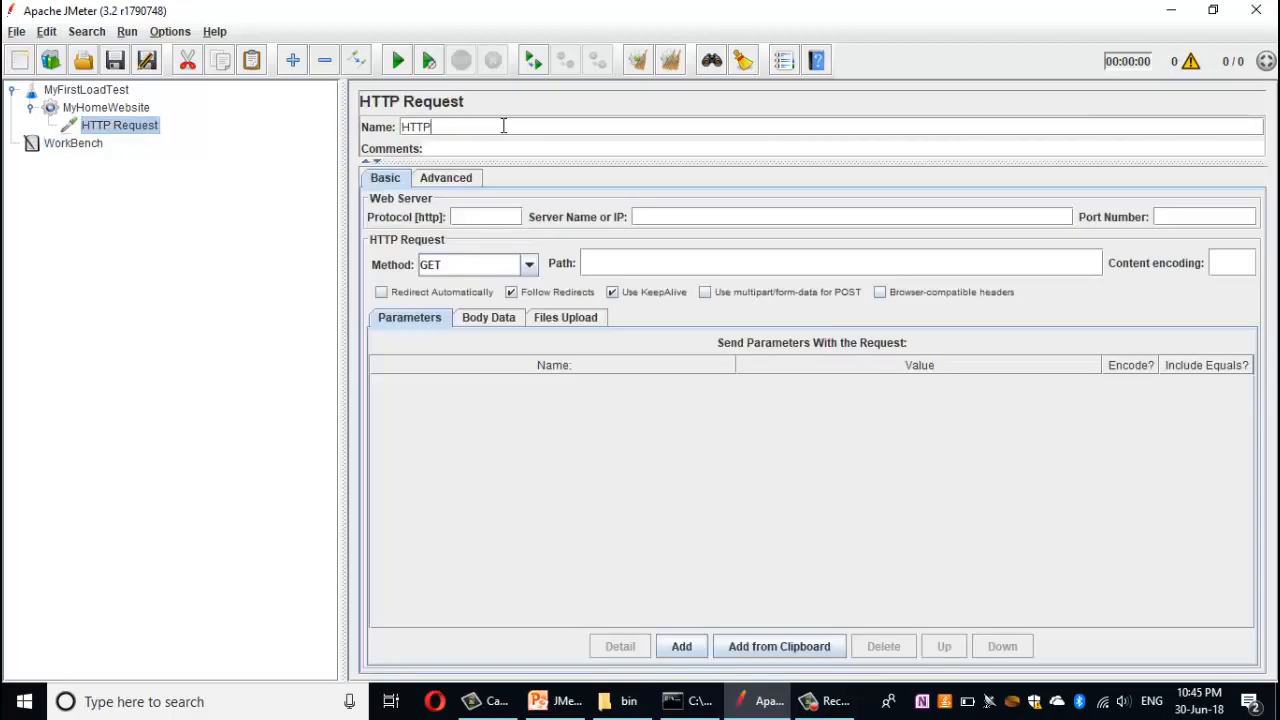
key("BackSpace")
key("BackSpace")
key("BackSpace")
key("BackSpace")
type("MyHome")
left_click(86, 148)
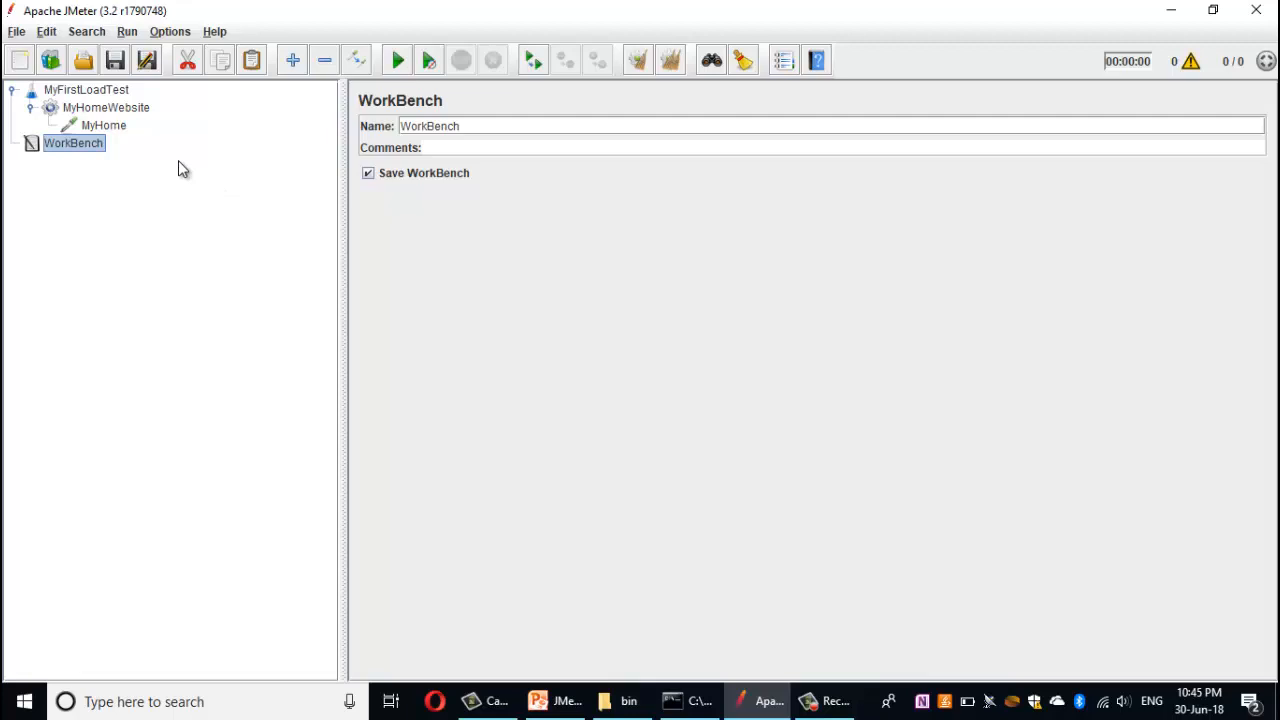
left_click(104, 126)
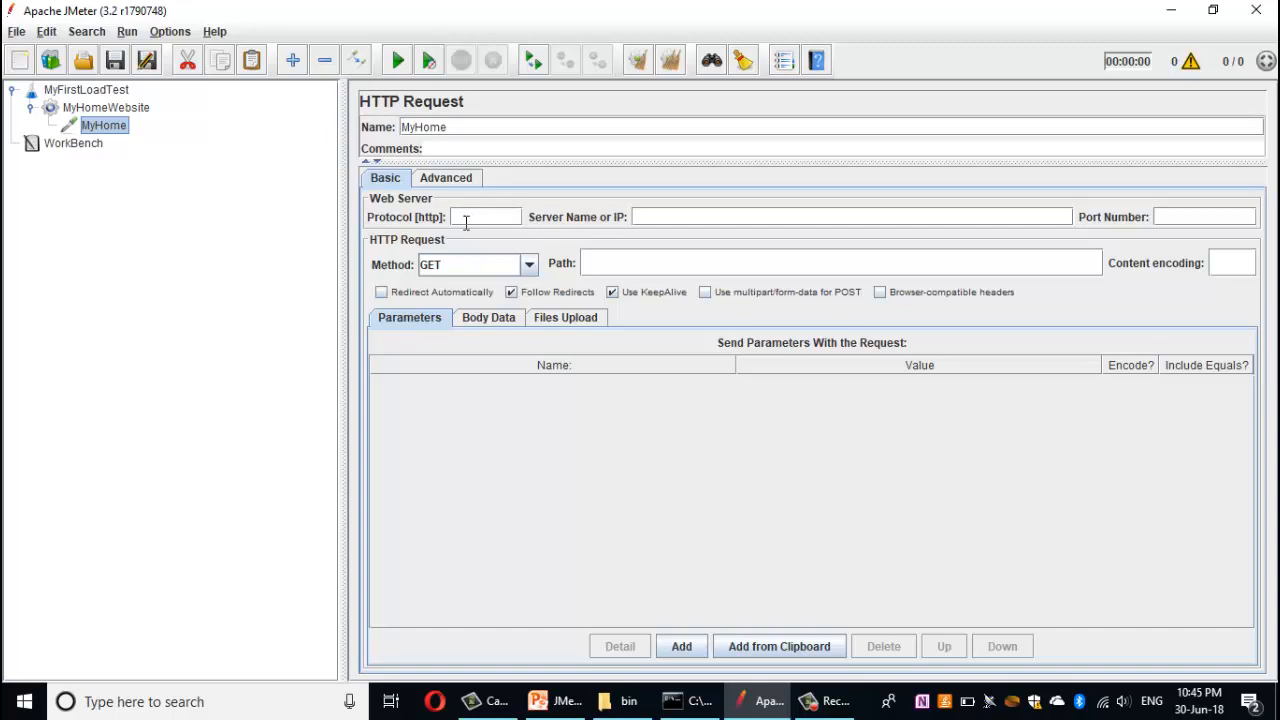
left_click(664, 216)
left_click(563, 702)
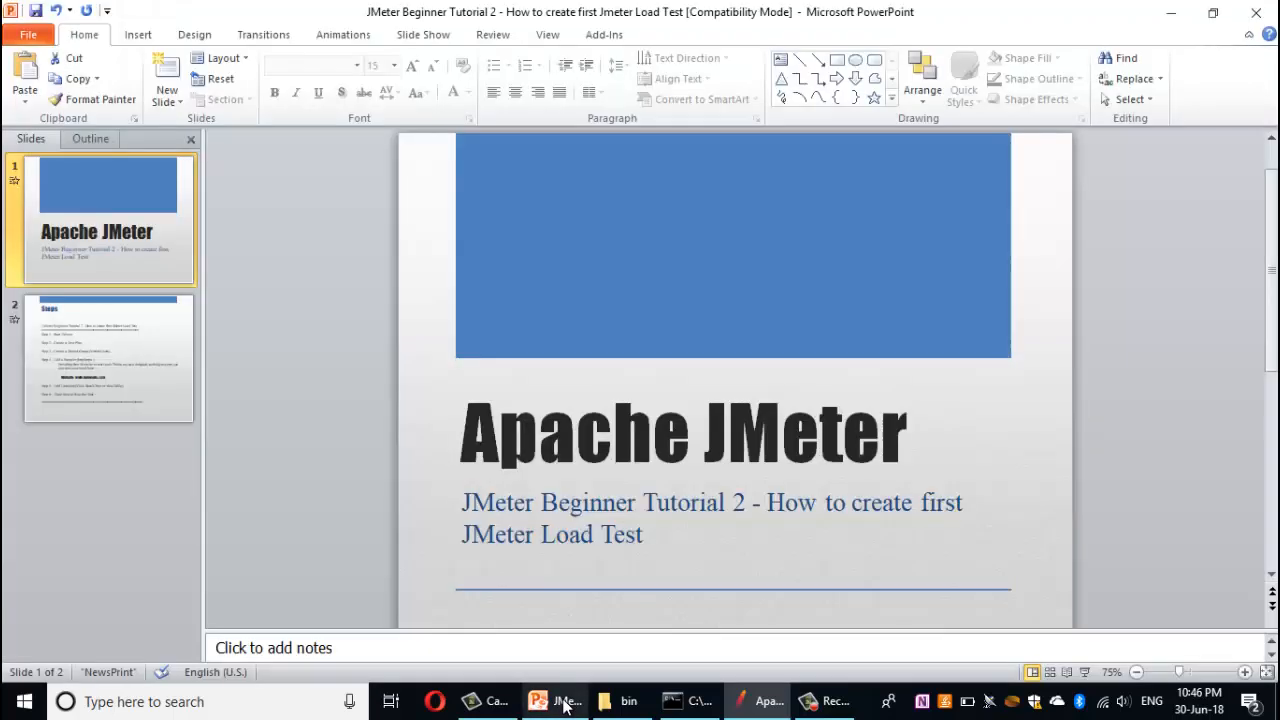
left_click(140, 392)
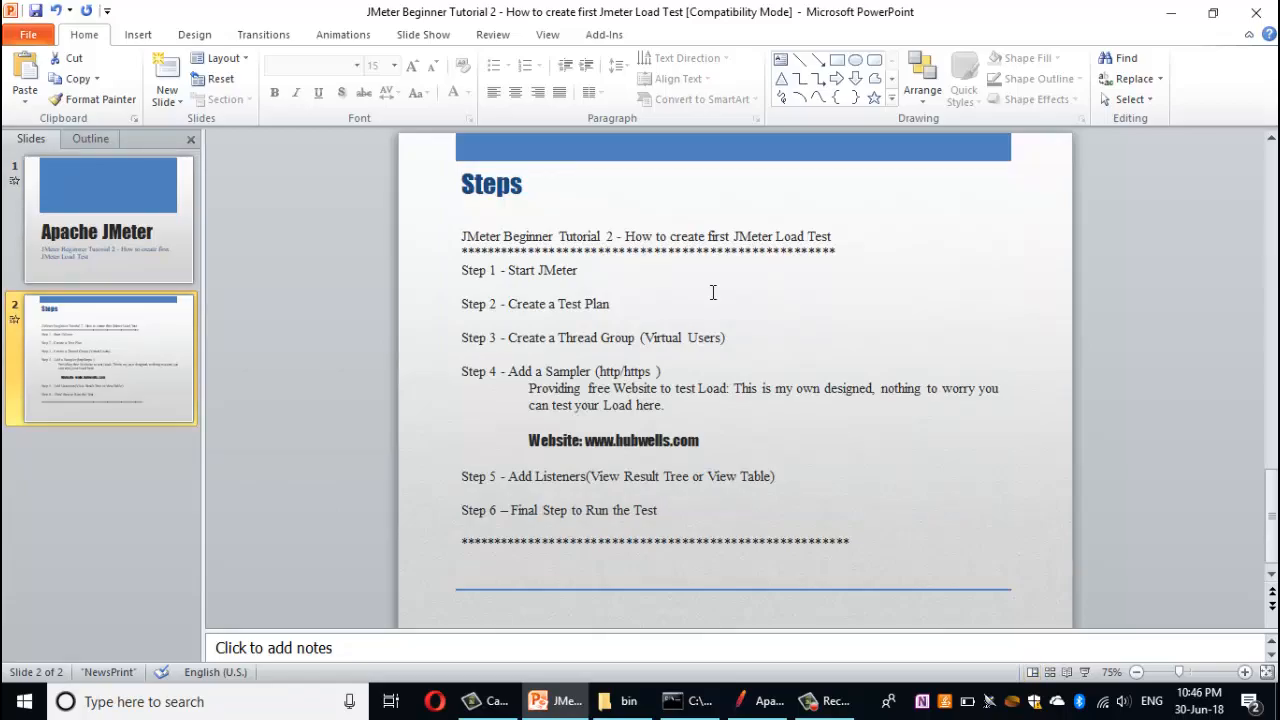
key("shift+F5")
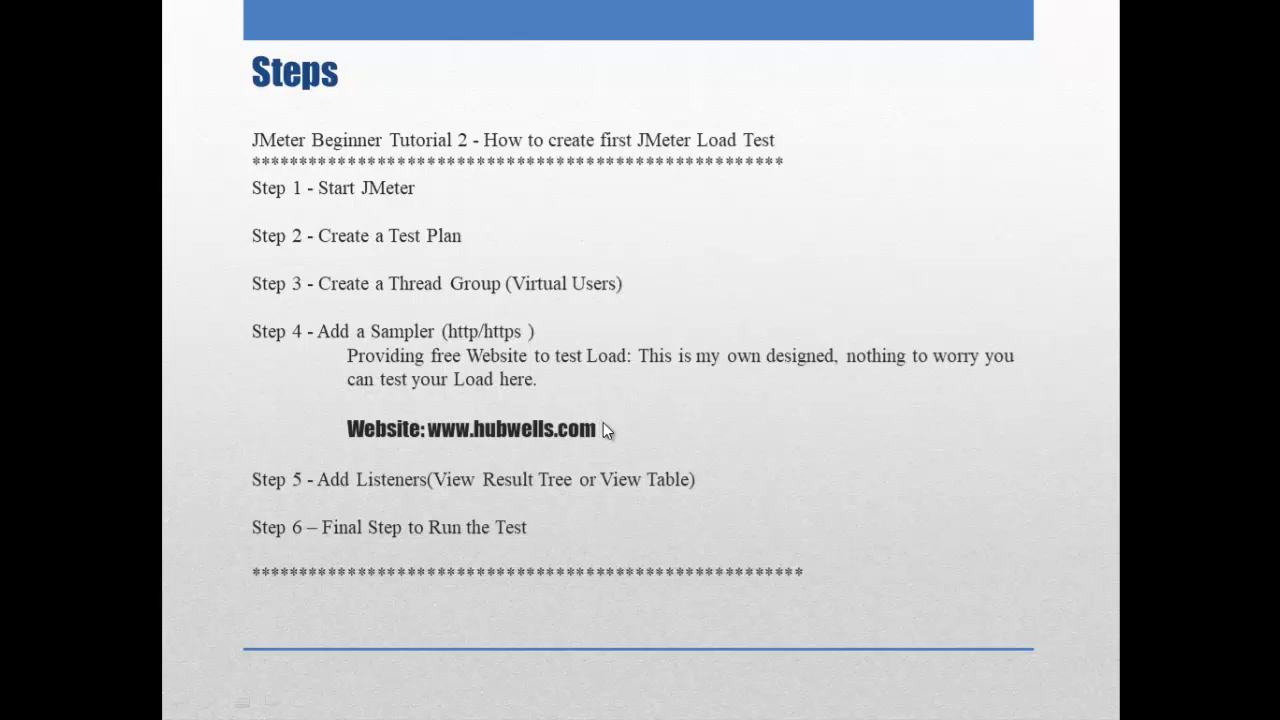
key("Escape")
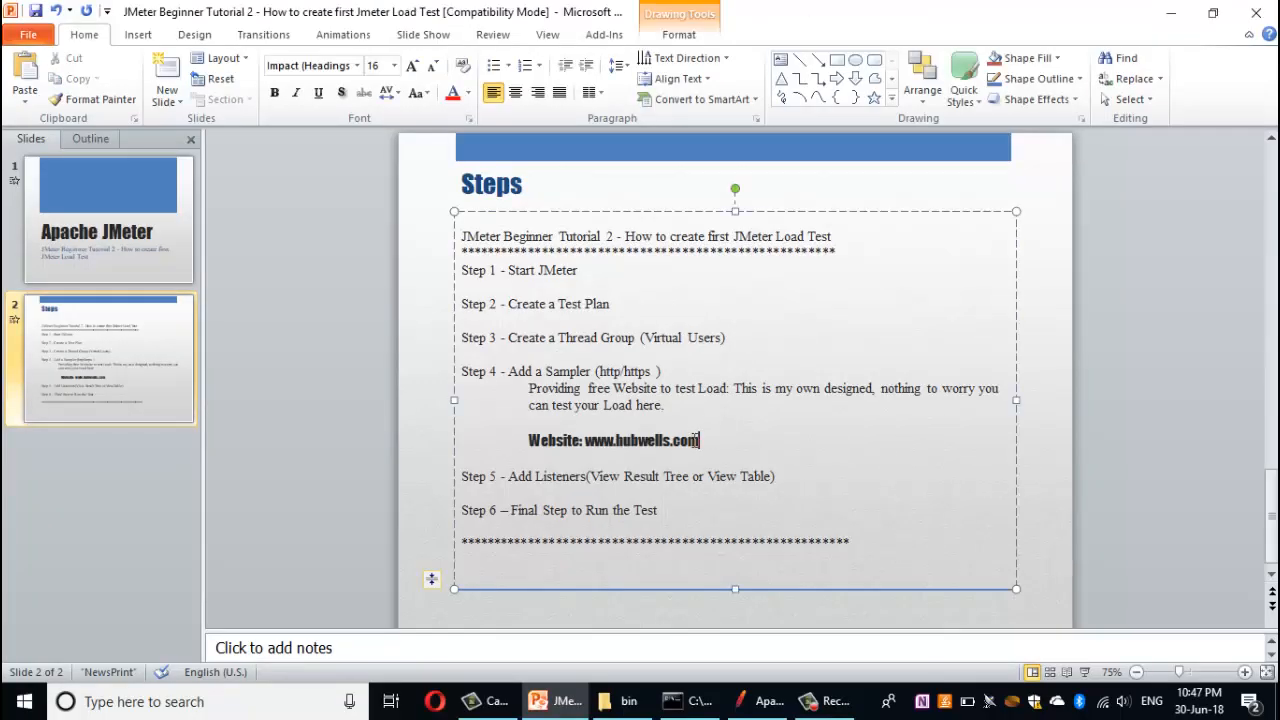
left_click_drag(700, 441, 586, 441)
key("ctrl+c")
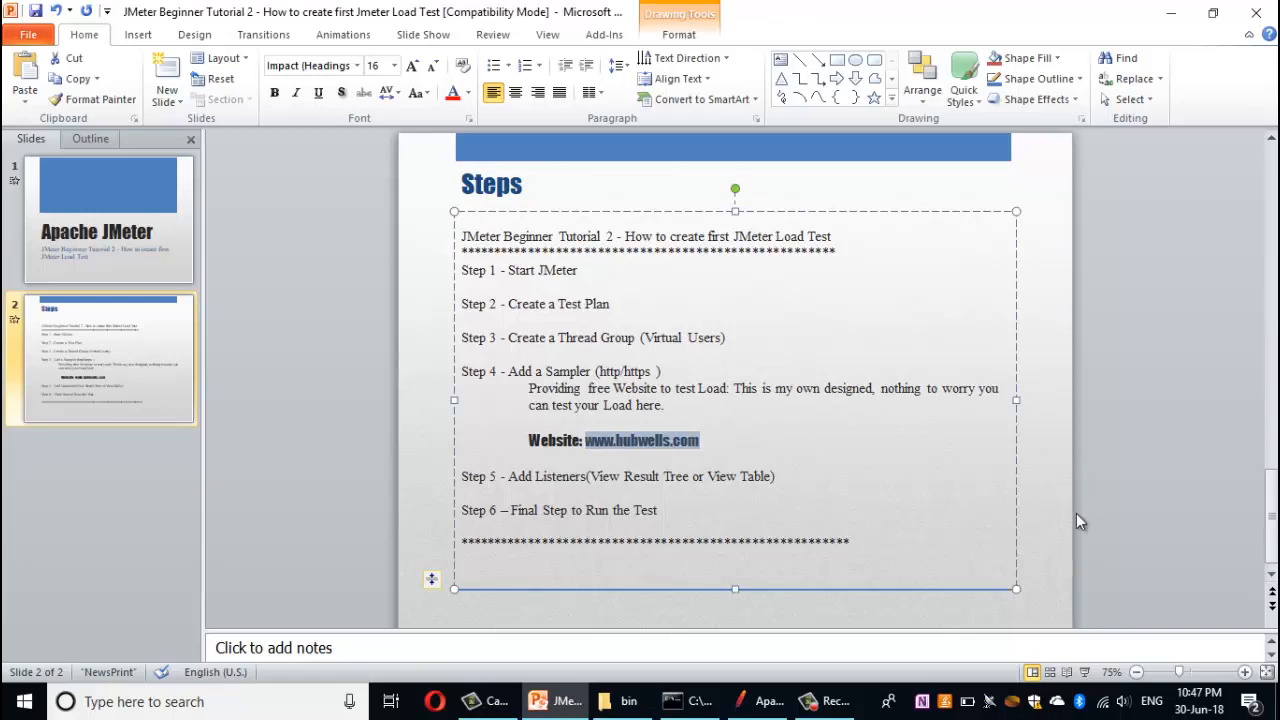
key("super")
left_click(118, 330)
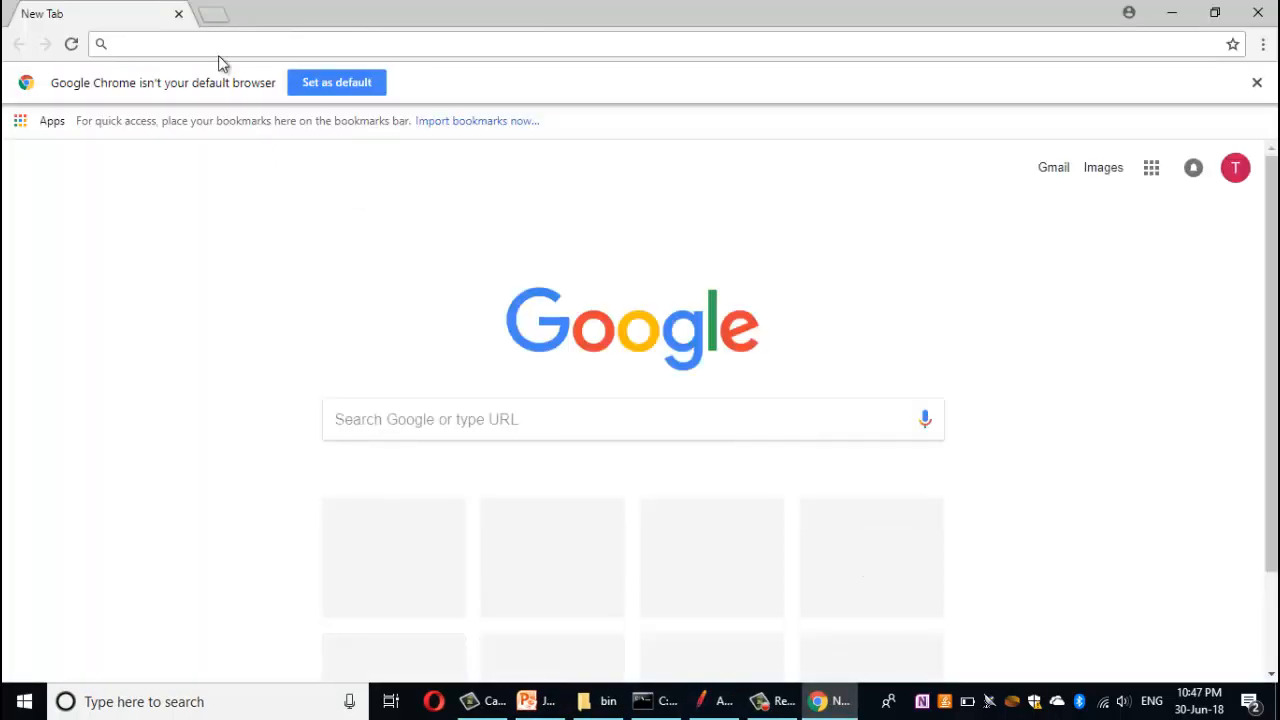
left_click(218, 44)
key("ctrl+v")
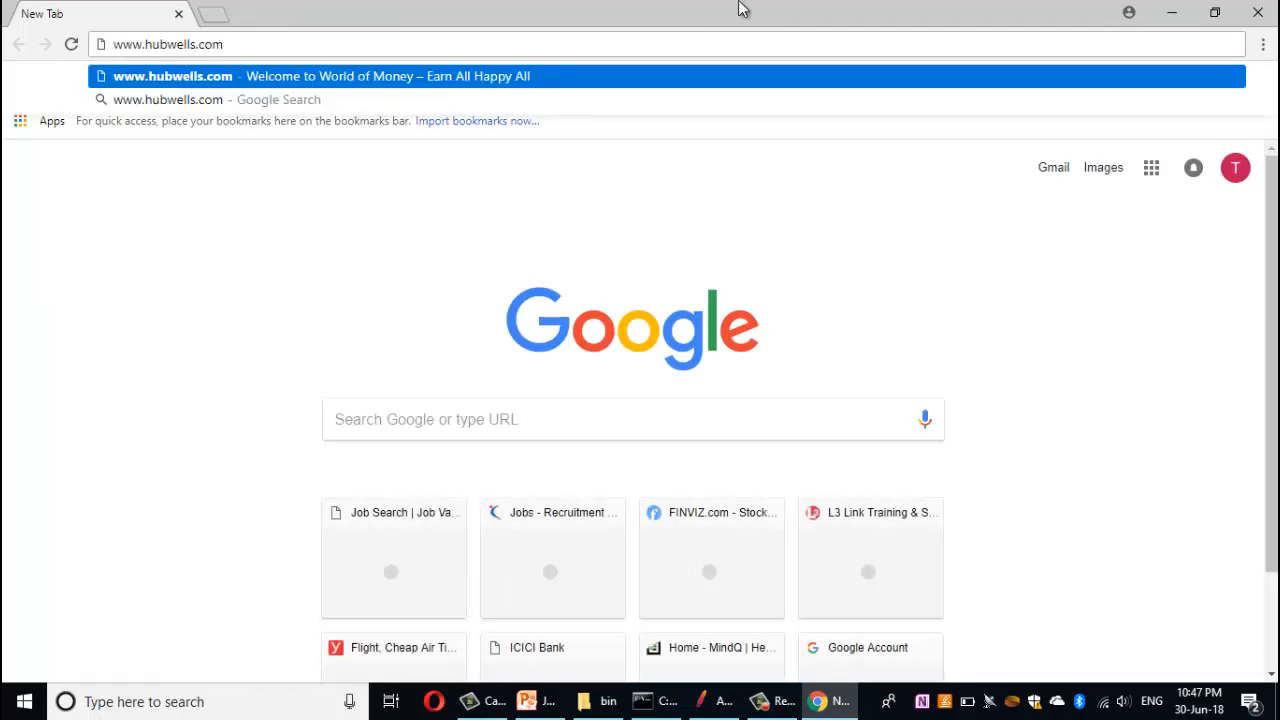
key("Return")
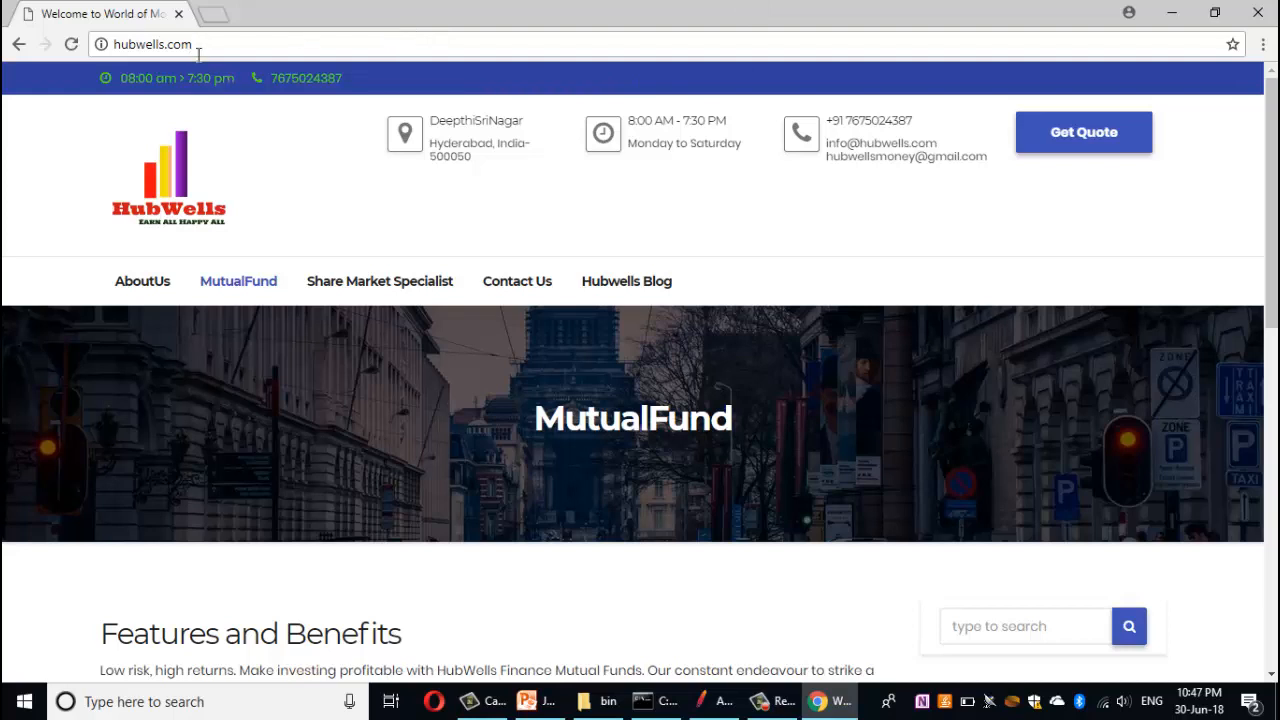
Copy the website's address from the browser and paste it as the MyHome request's server name in JMeter
left_click_drag(193, 44, 114, 46)
key("ctrl+c")
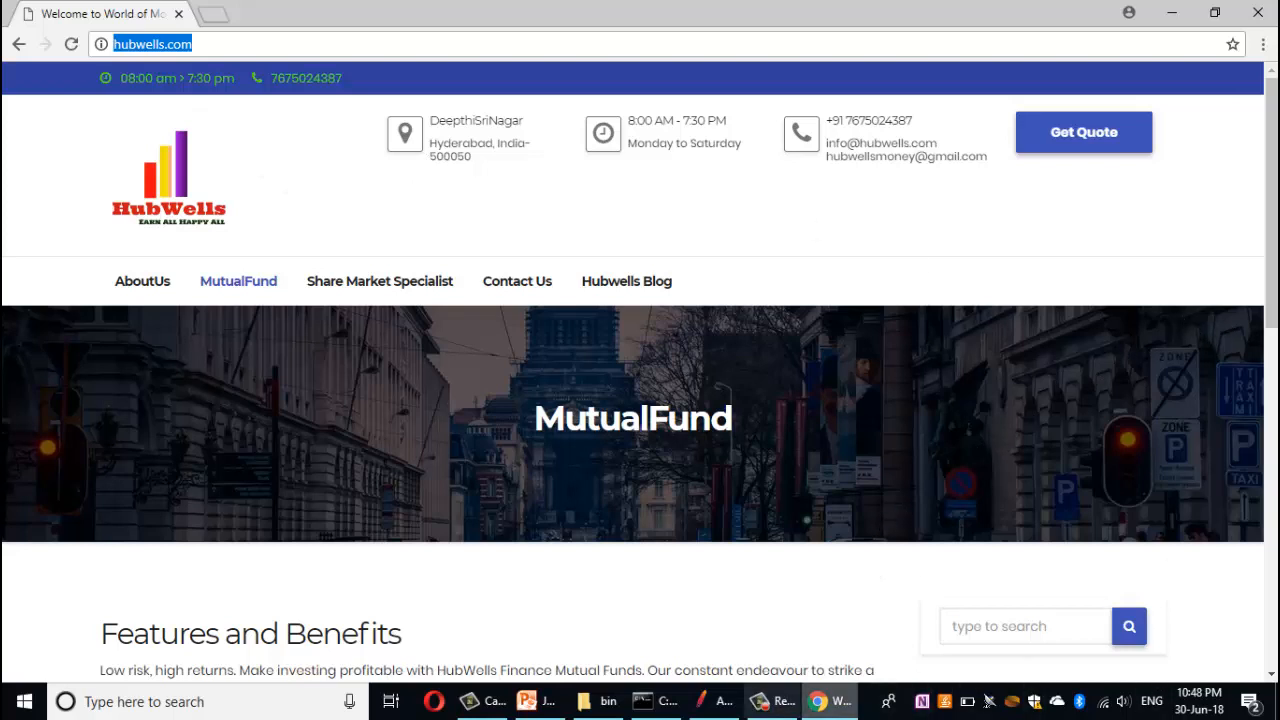
mouse_move(757, 704)
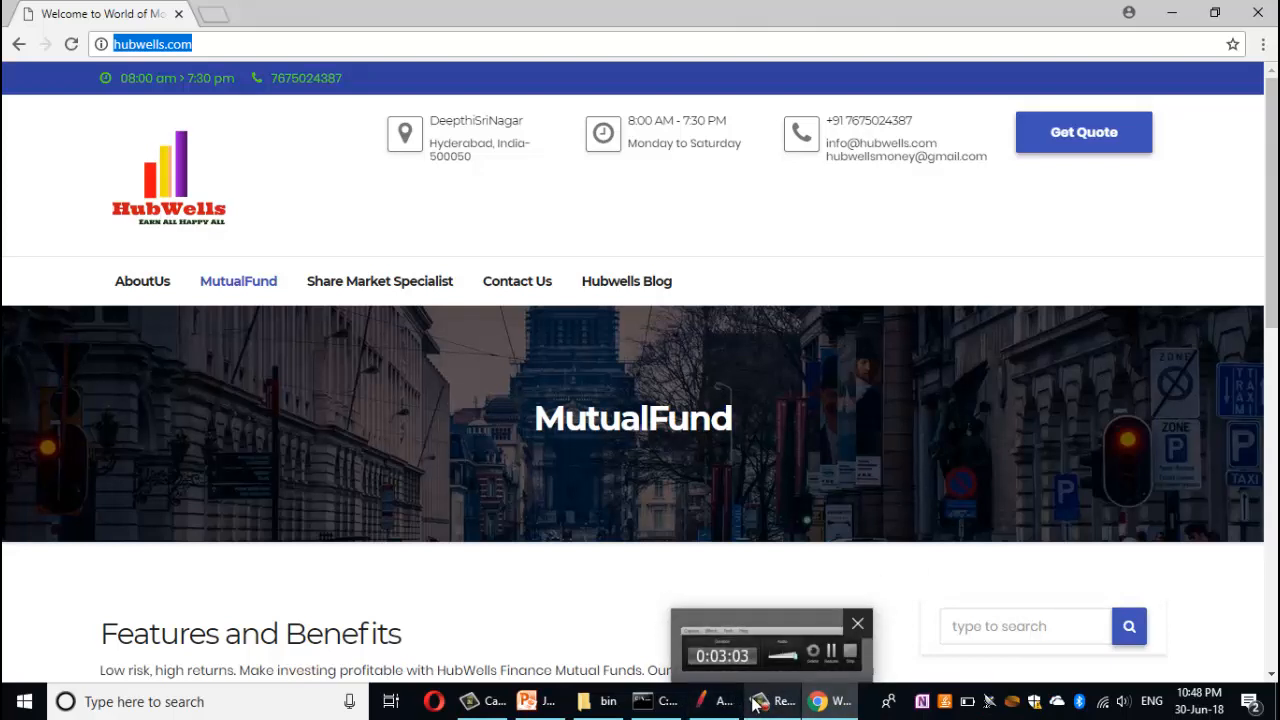
left_click(724, 703)
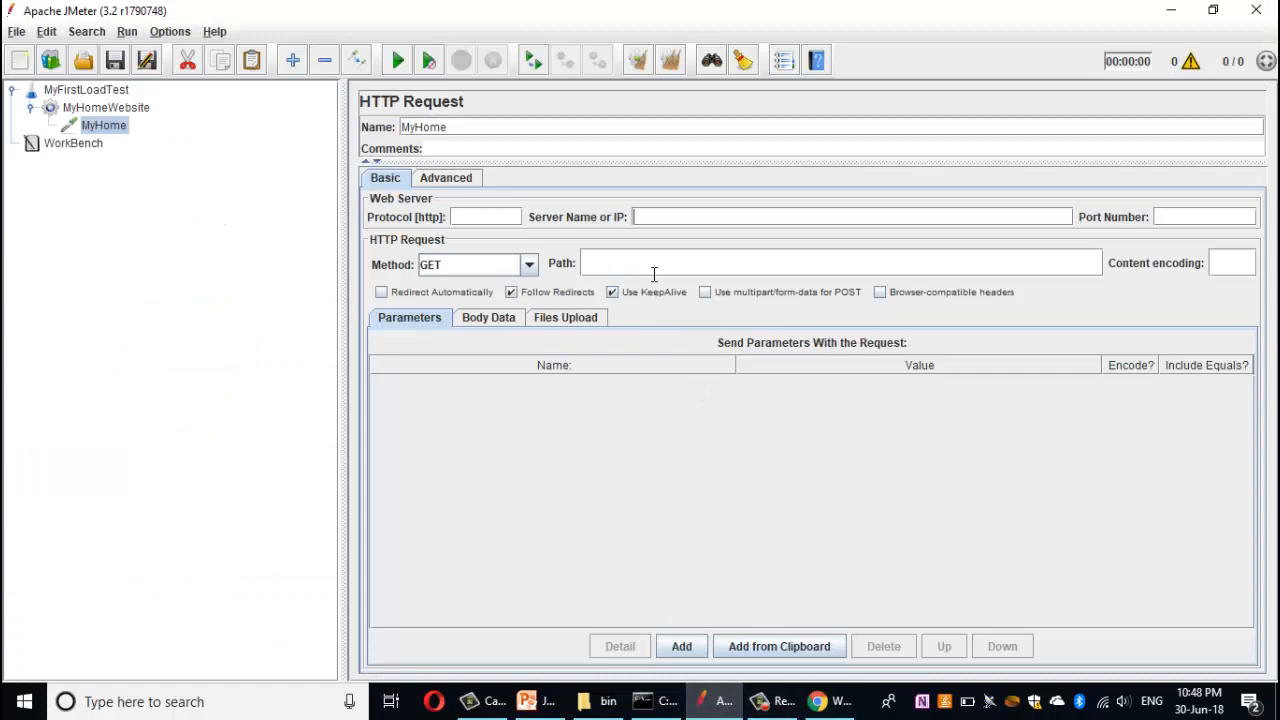
key("ctrl+v")
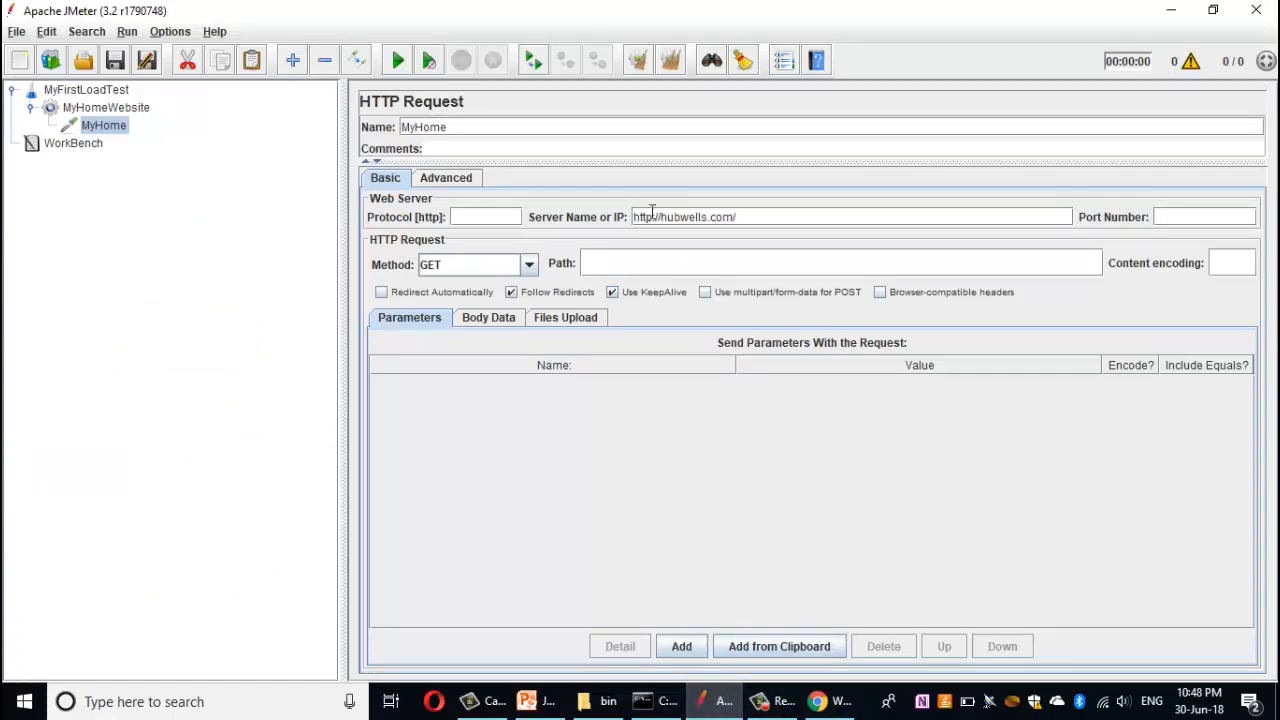
double_click(660, 217)
key("BackSpace")
key("BackSpace")
key("BackSpace")
key("BackSpace")
key("BackSpace")
key("BackSpace")
key("Delete")
left_click(737, 212)
key("BackSpace")
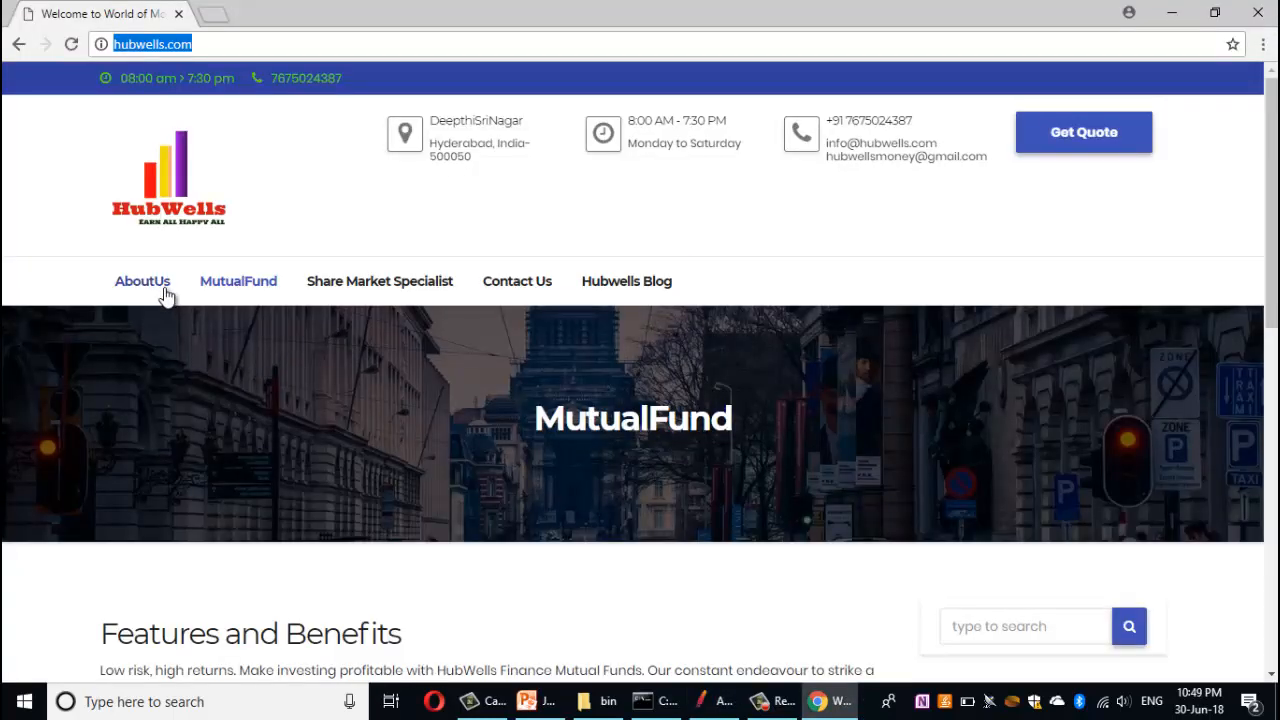
Switch to Chrome, open the website's AboutUs page and copy aboutus/ from its address
left_click(165, 290)
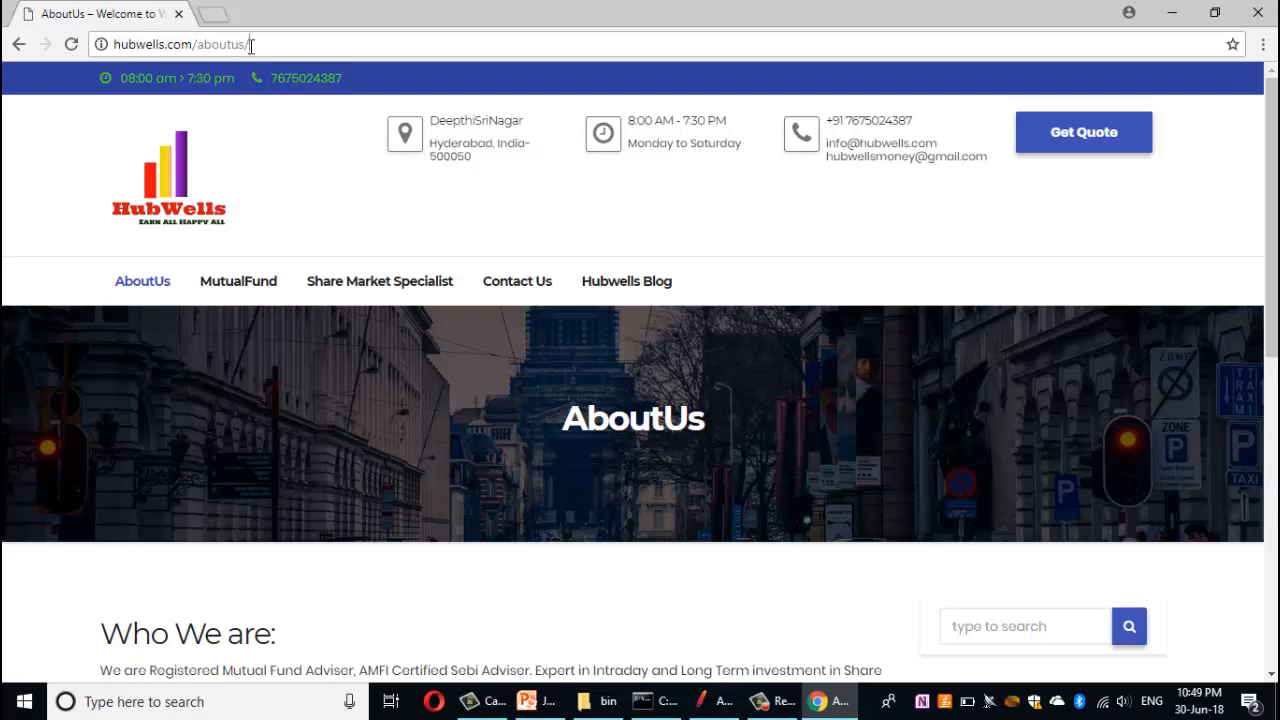
left_click_drag(250, 44, 197, 50)
key("ctrl+c")
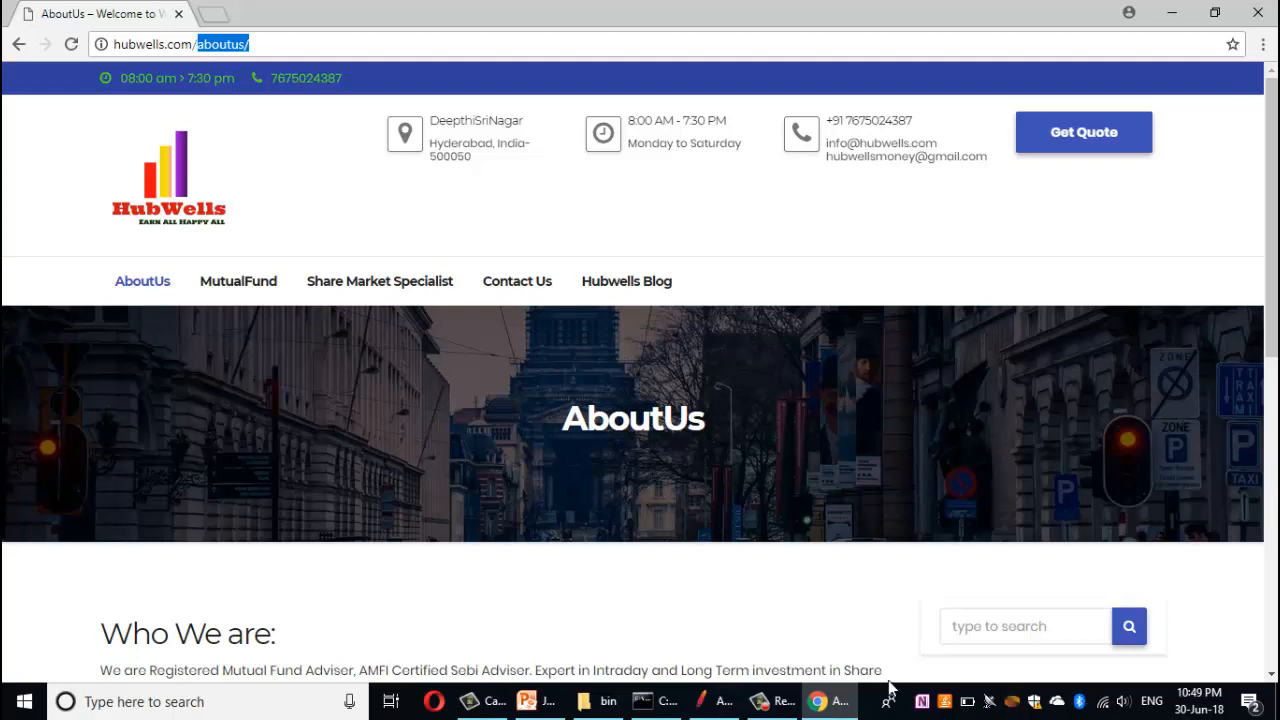
Switch to JMeter and set the MyHome request's path to /aboutus/
key("alt+Tab")
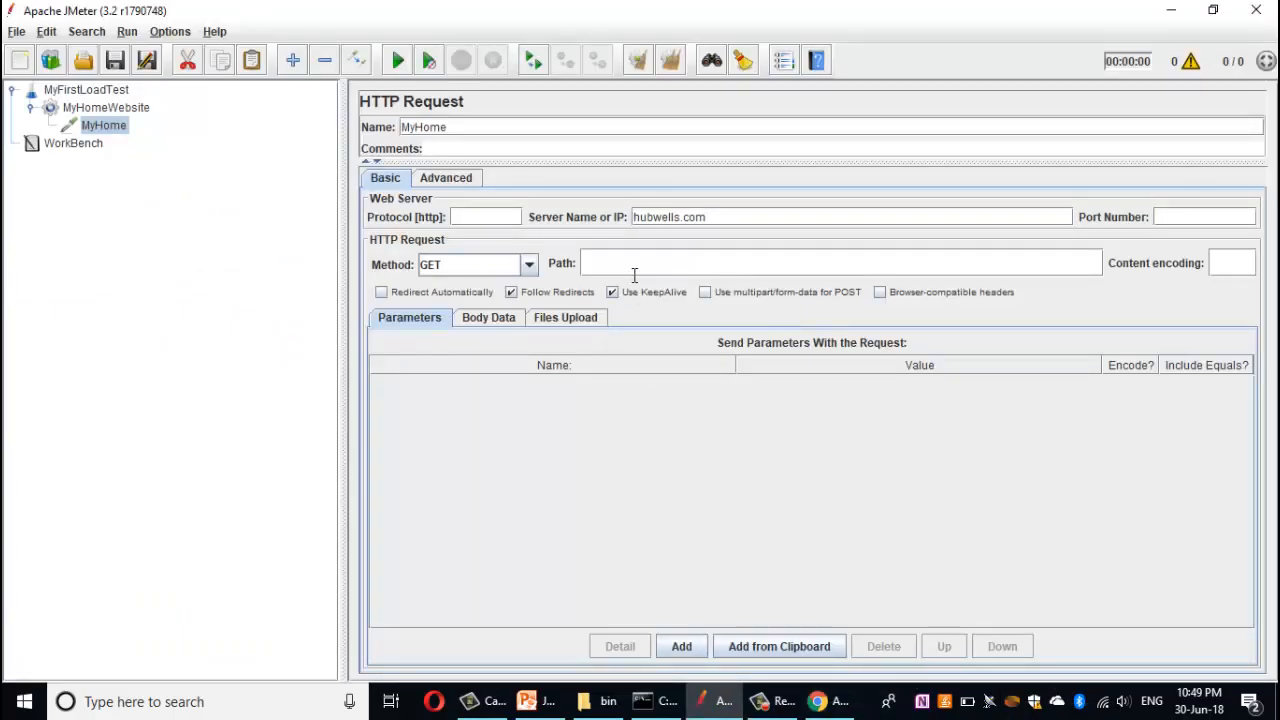
key("ctrl+v")
type("/")
Add a View Results in Table listener and a View Results Tree listener to the MyHomeWebsite thread group
left_click(110, 107)
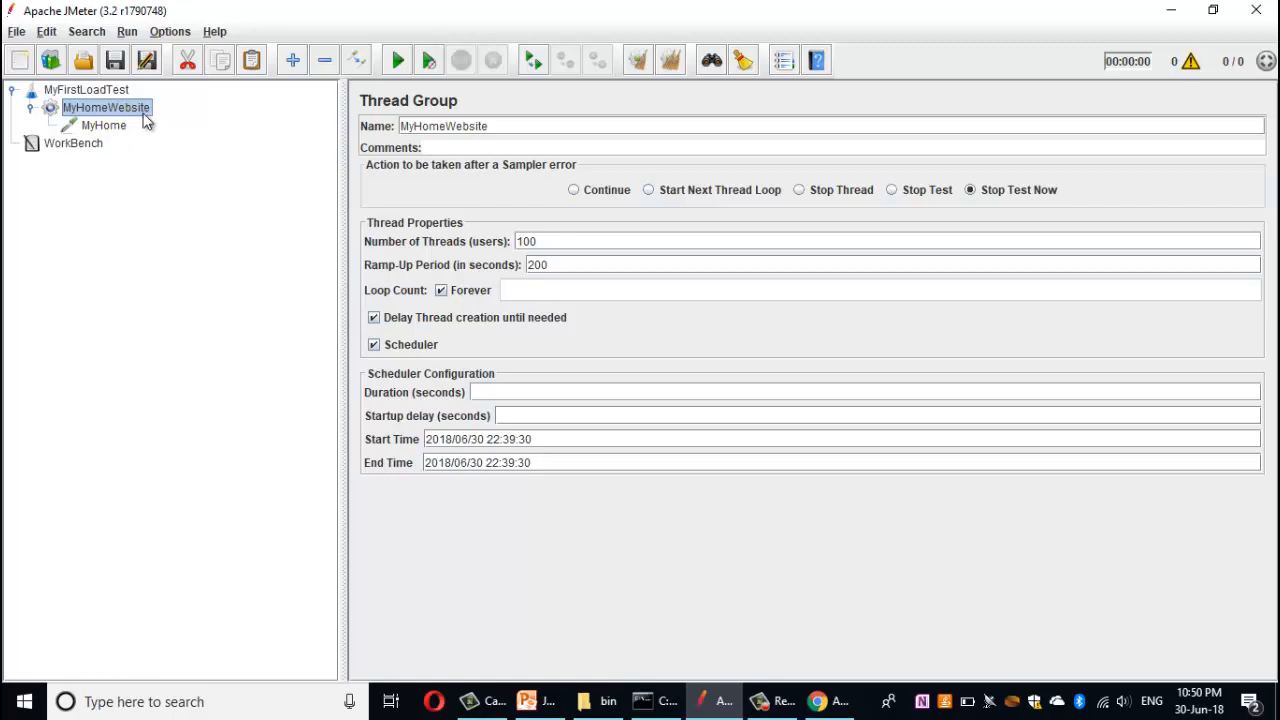
right_click(145, 112)
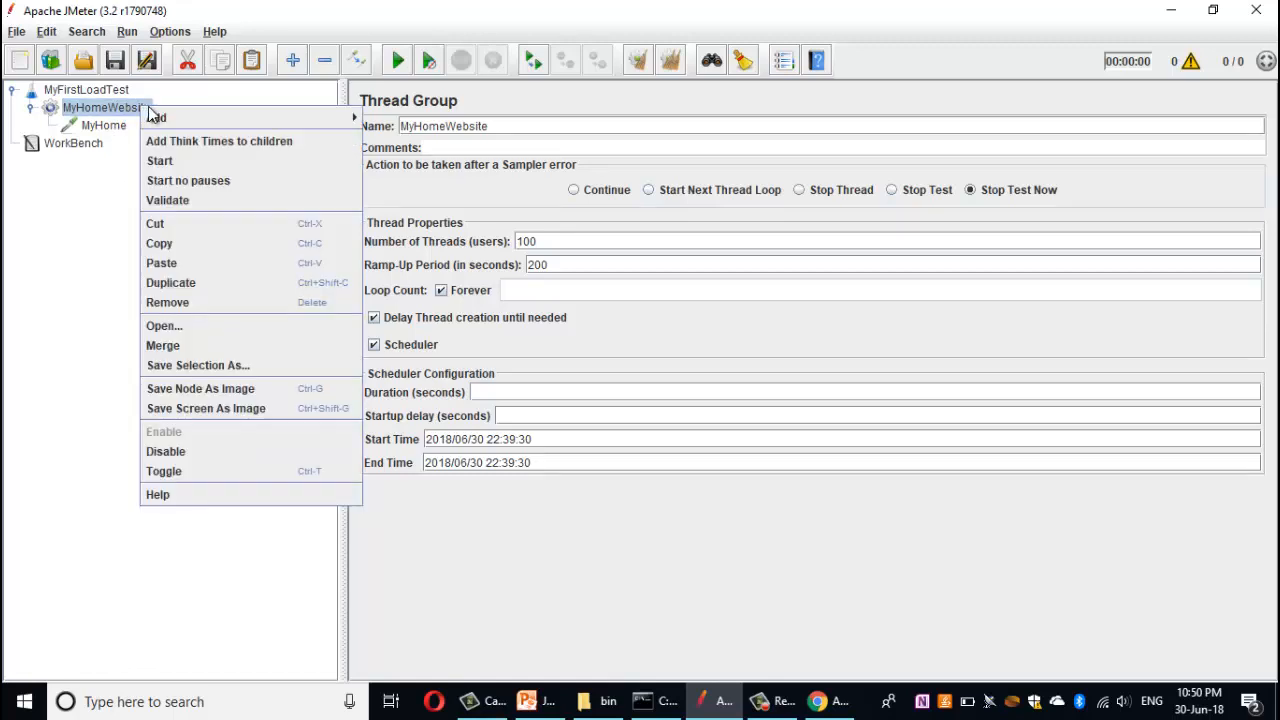
mouse_move(154, 117)
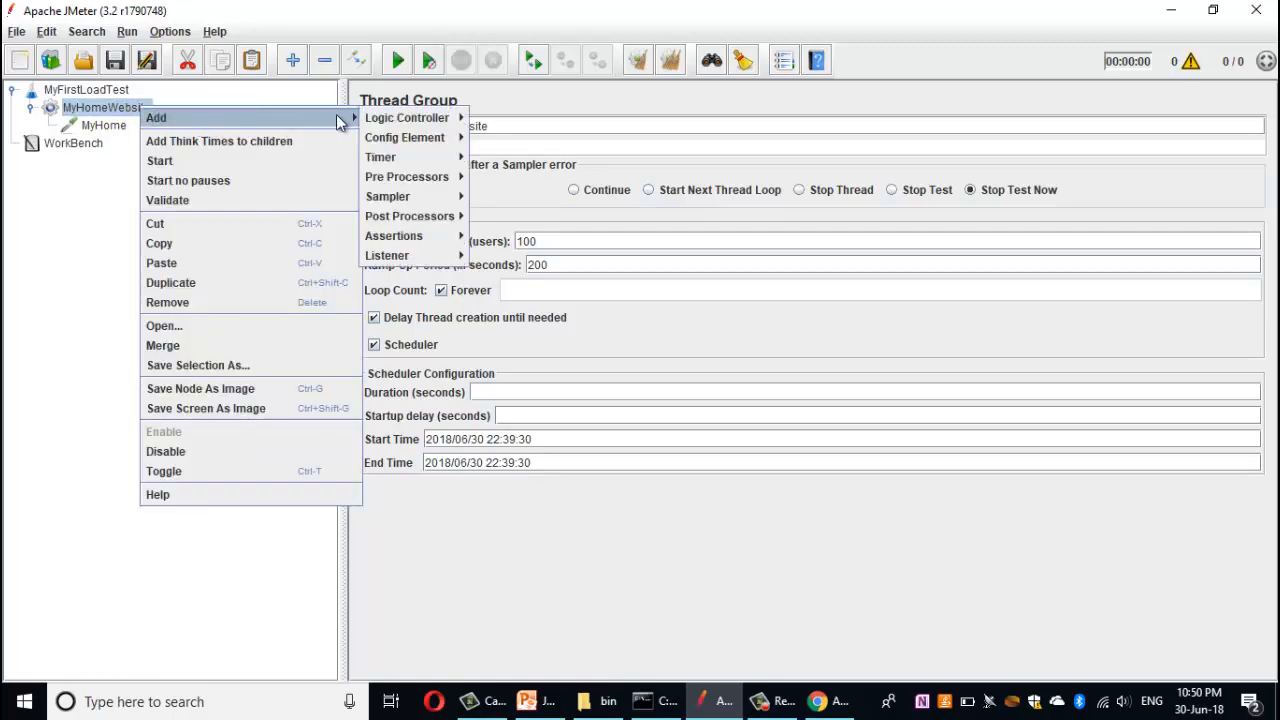
mouse_move(457, 262)
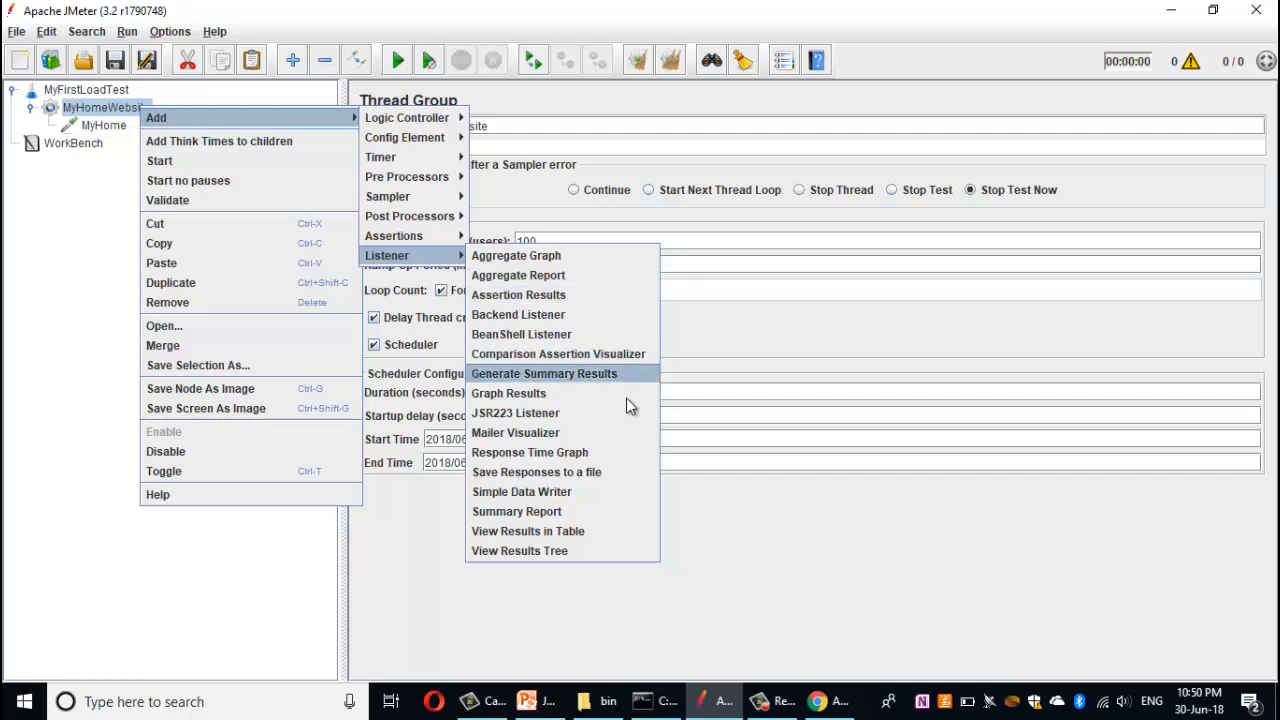
left_click(580, 531)
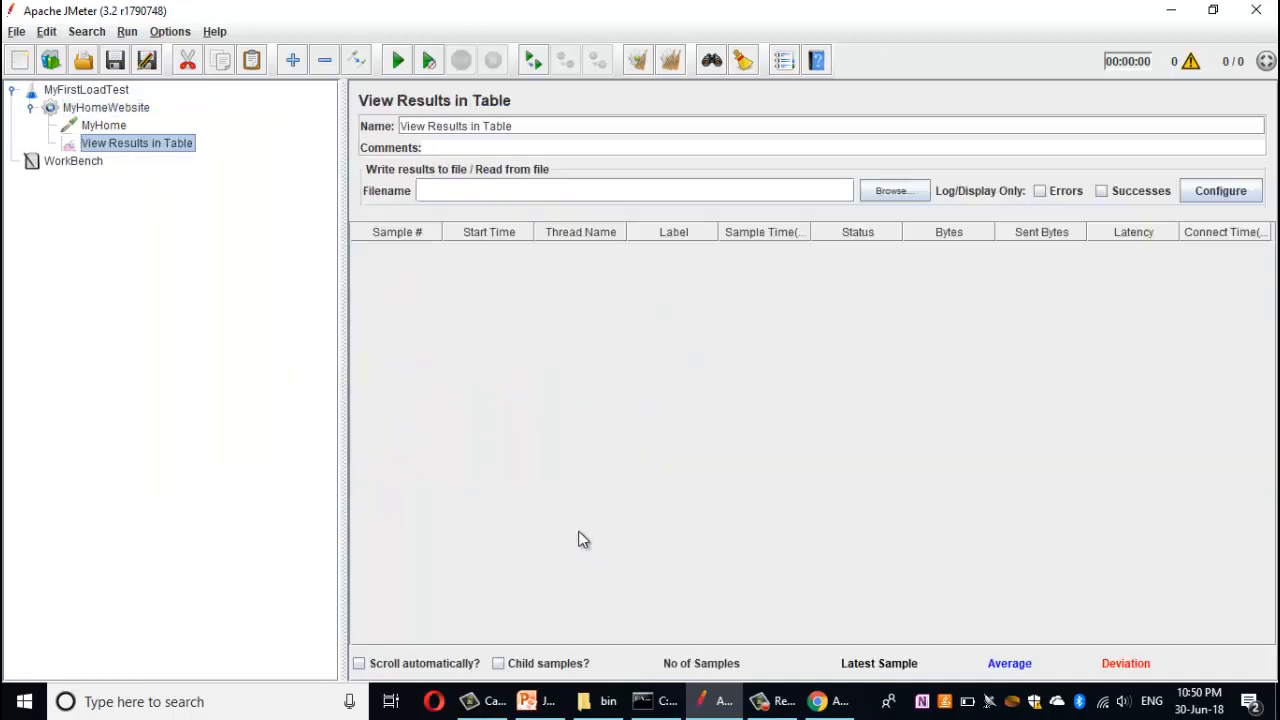
left_click(143, 110)
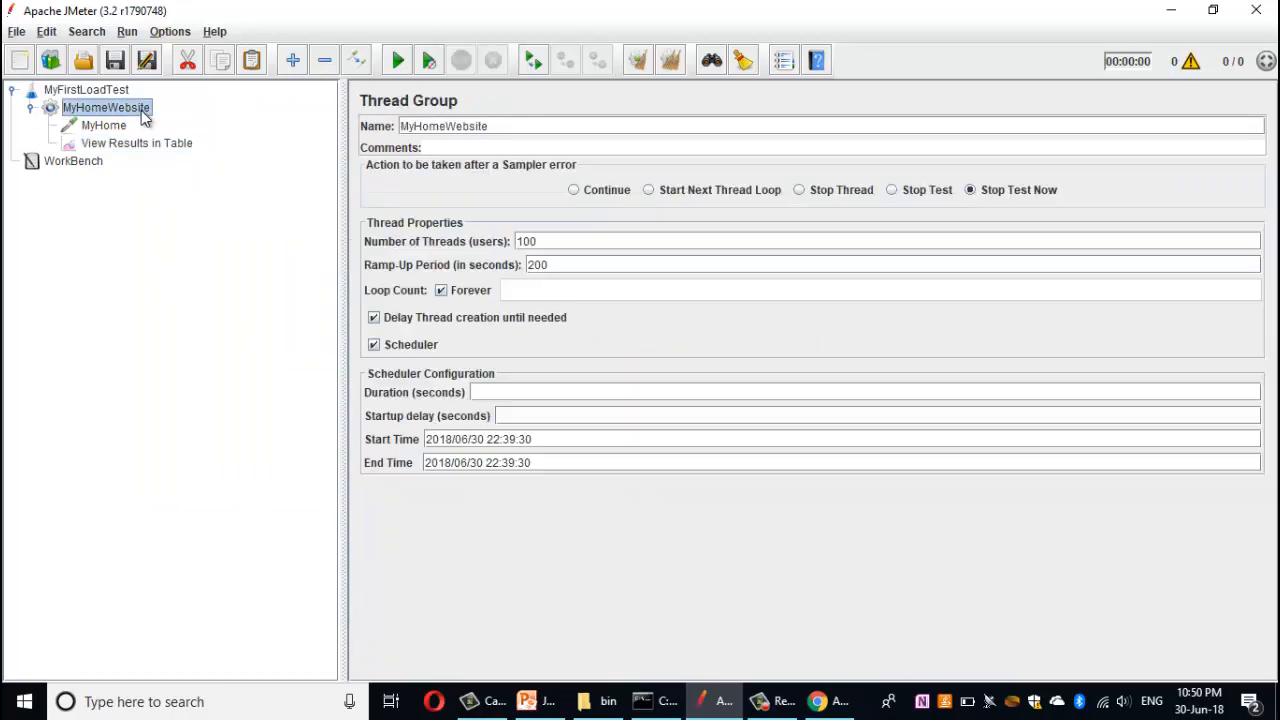
right_click(141, 110)
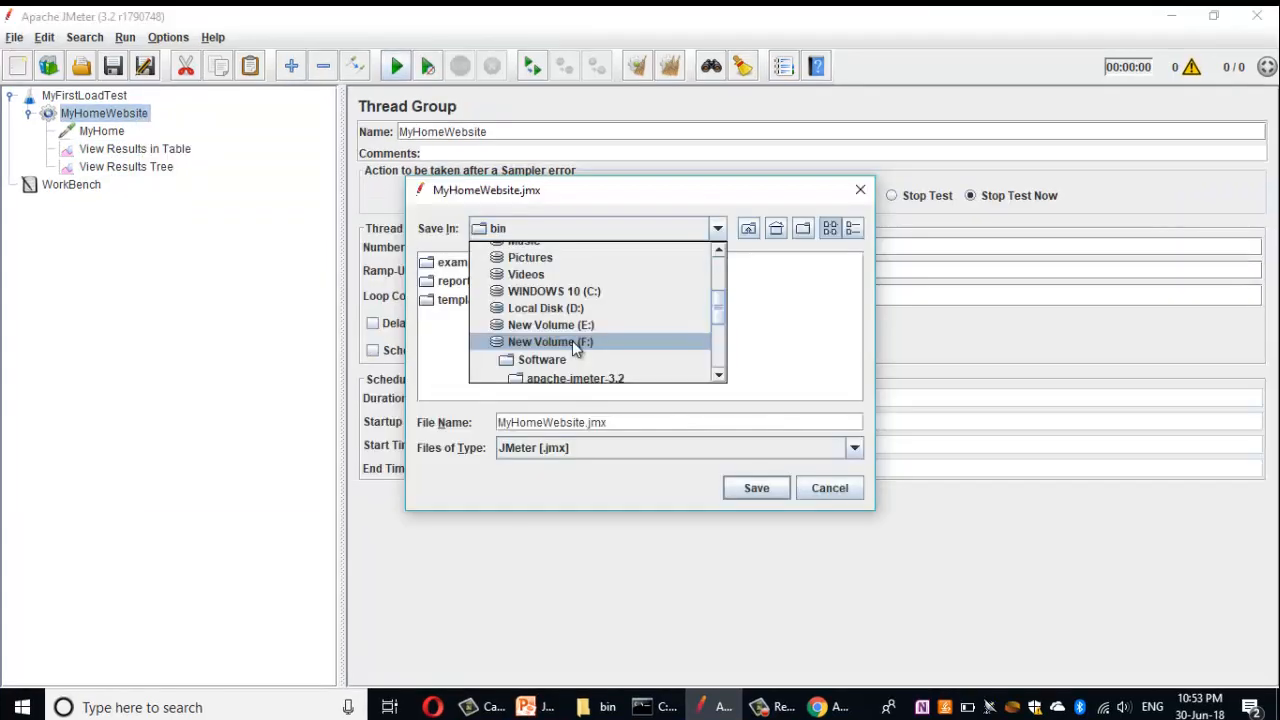
Save the test plan as MyFirstJMeterLoadTest.jmx in the Jmeter Script folder on drive F:
left_click(575, 342)
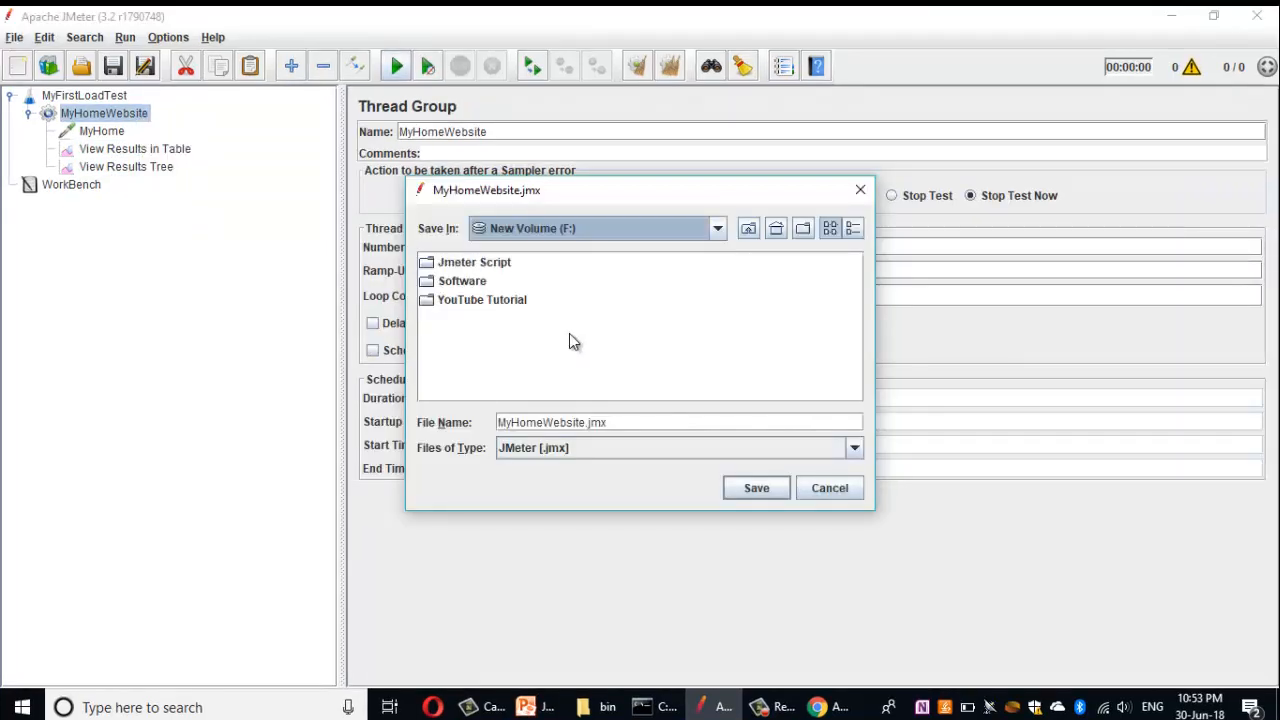
double_click(486, 262)
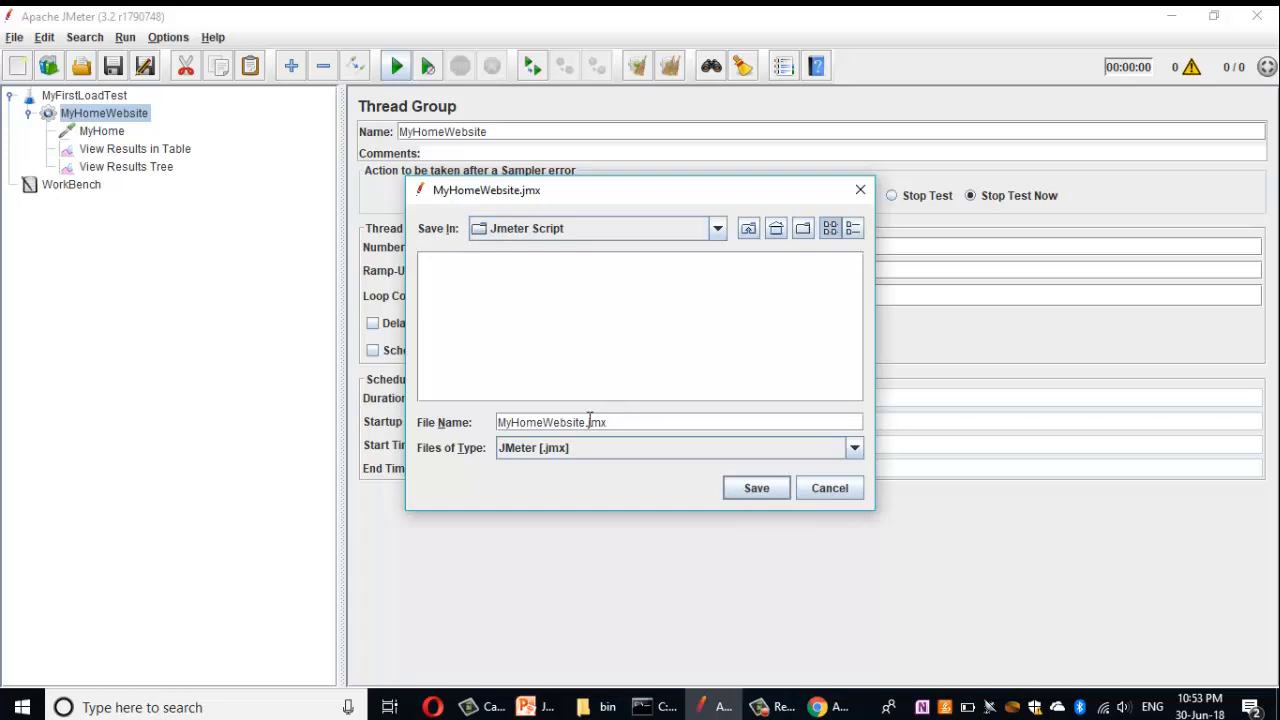
left_click(589, 422)
key("BackSpace")
key("BackSpace")
key("BackSpace")
key("BackSpace")
key("BackSpace")
key("BackSpace")
key("BackSpace")
key("BackSpace")
key("BackSpace")
key("BackSpace")
type("First")
type("L")
type("MeterLoad")
type("Test")
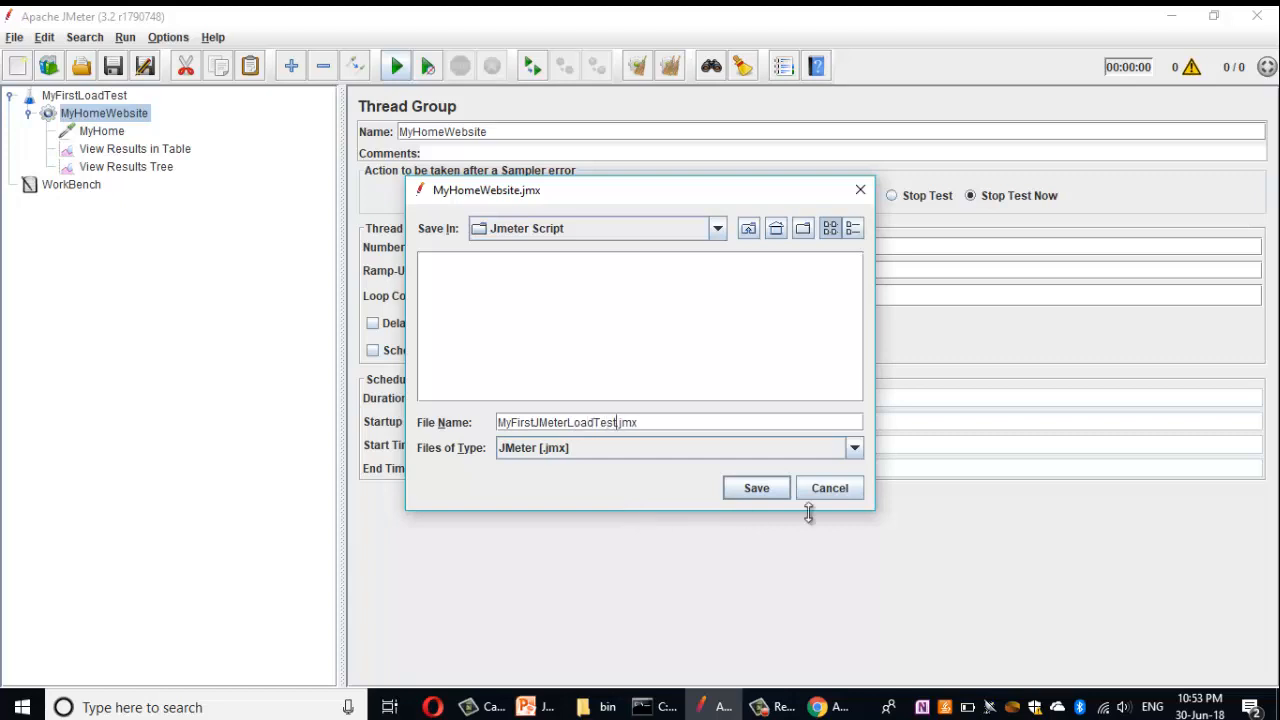
left_click(754, 490)
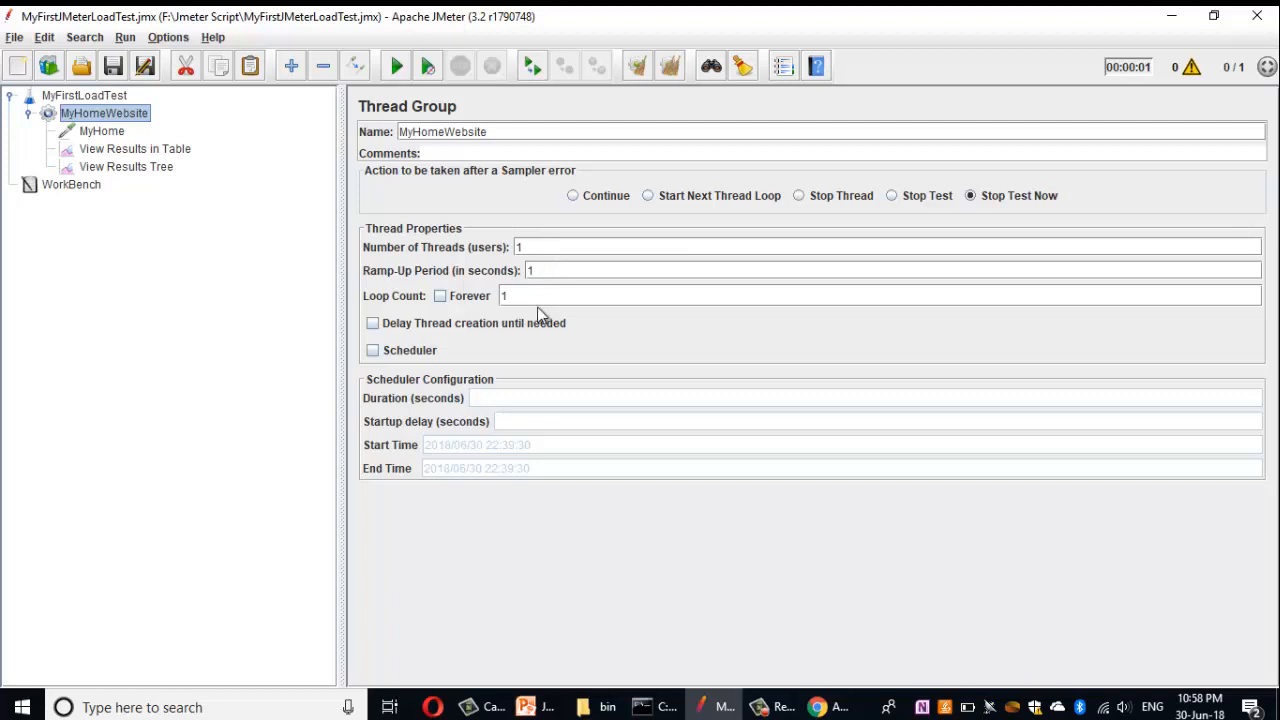
Run the load test and open the MyHome results in the View Results in Table and View Results Tree listeners
left_click(394, 68)
left_click(145, 150)
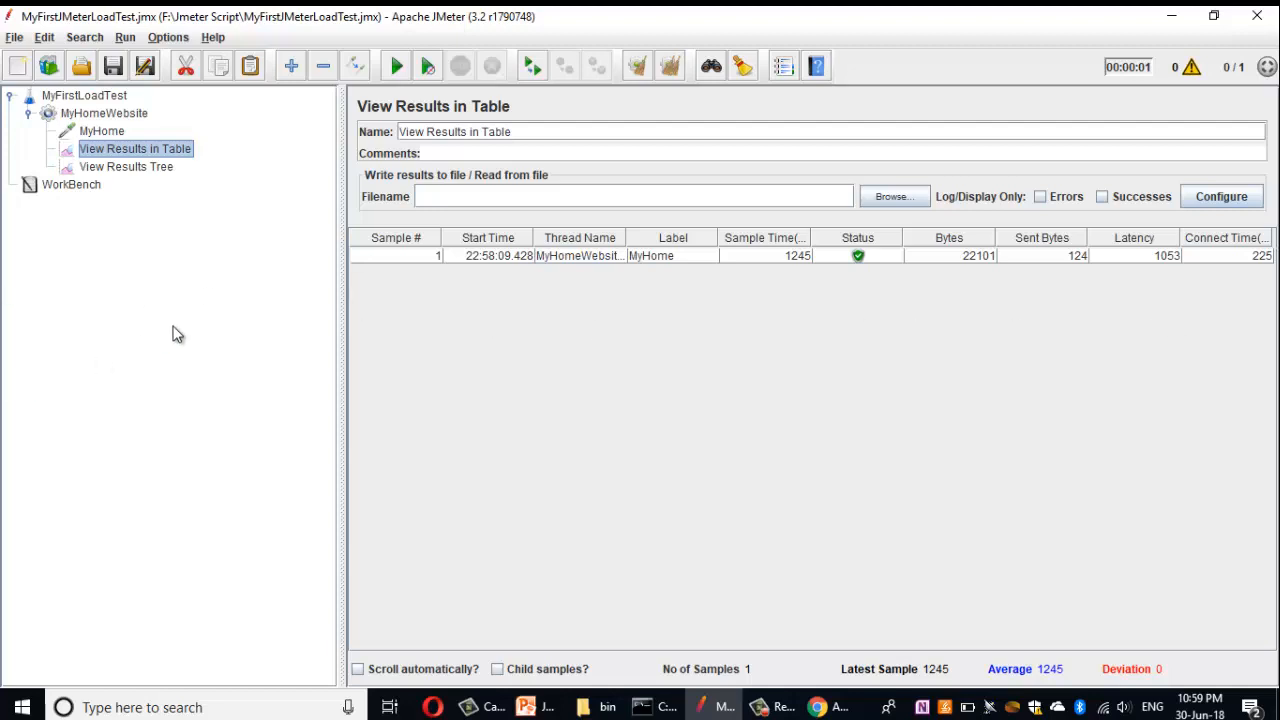
left_click(131, 170)
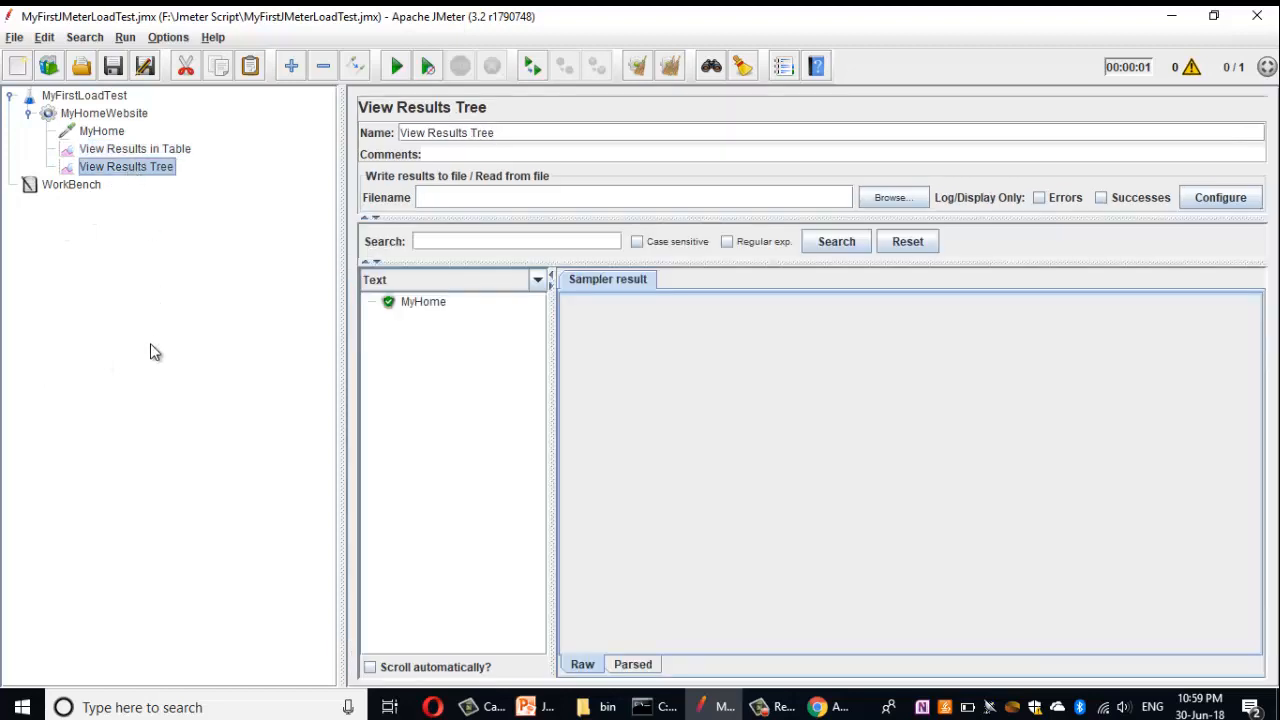
left_click(429, 303)
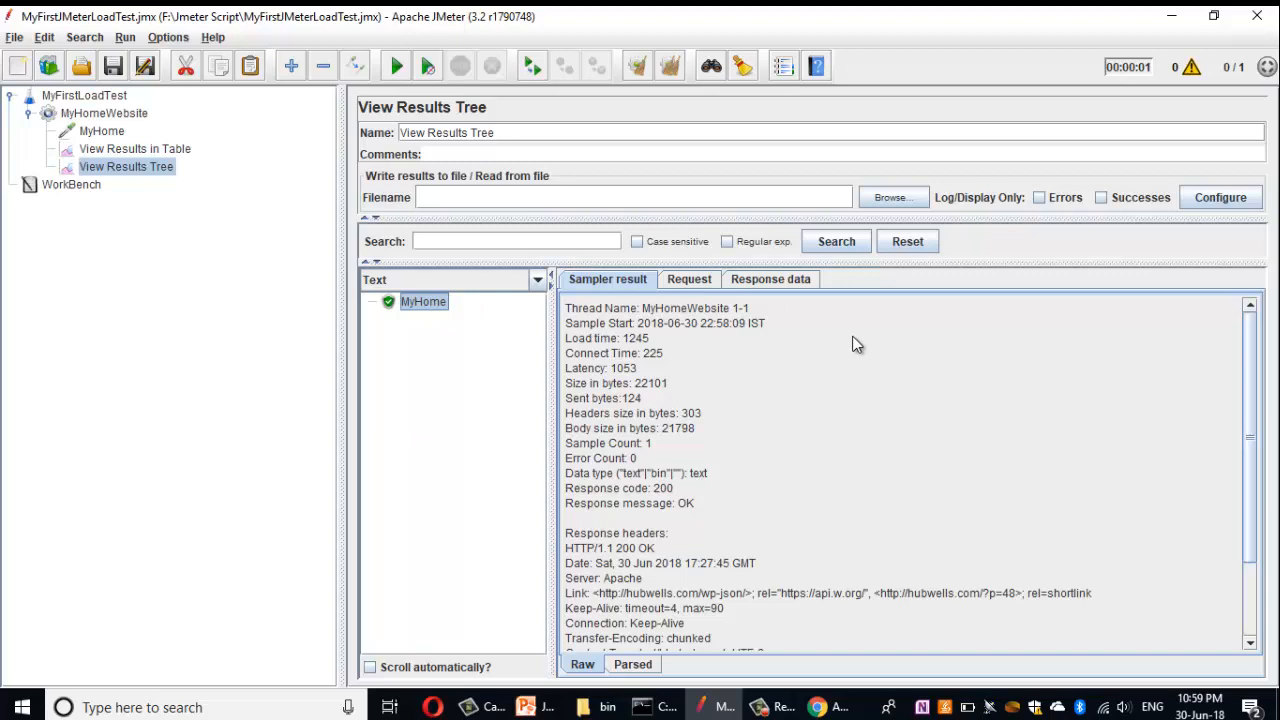
Review the MyHome request settings, the MyHomeWebsite thread group settings and the sample's row in View Results in Table
left_click(118, 135)
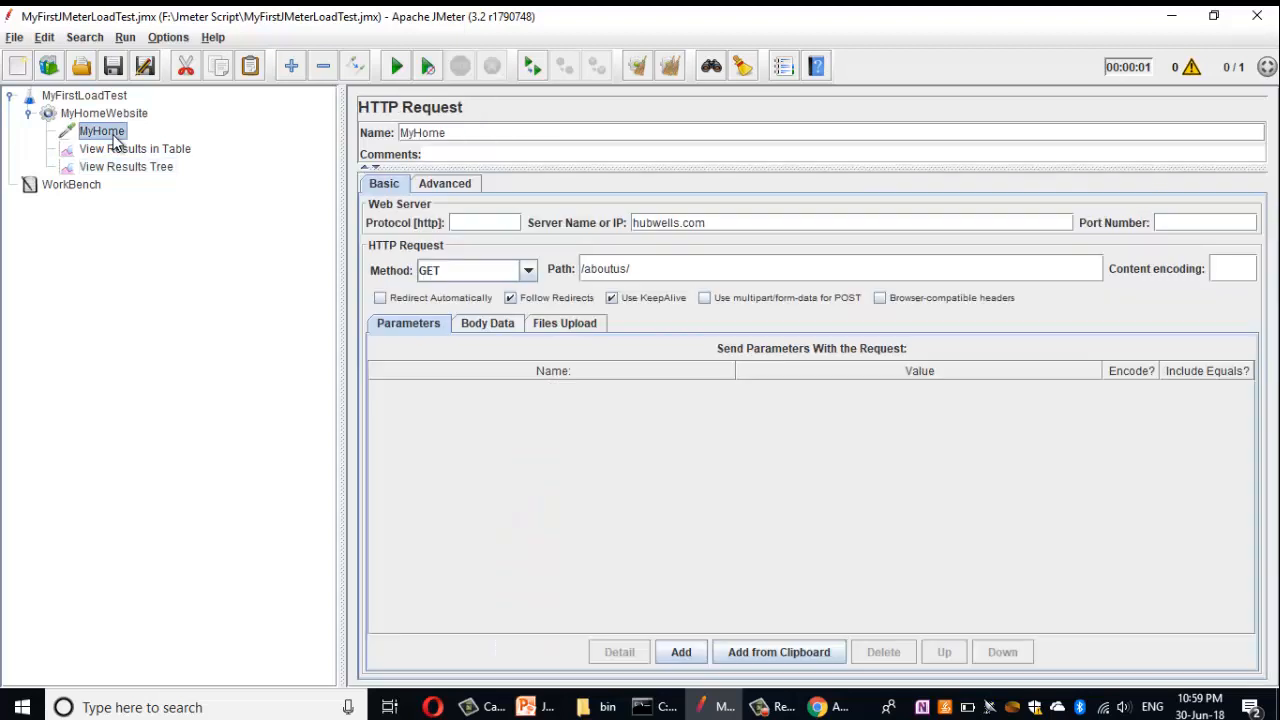
left_click(112, 114)
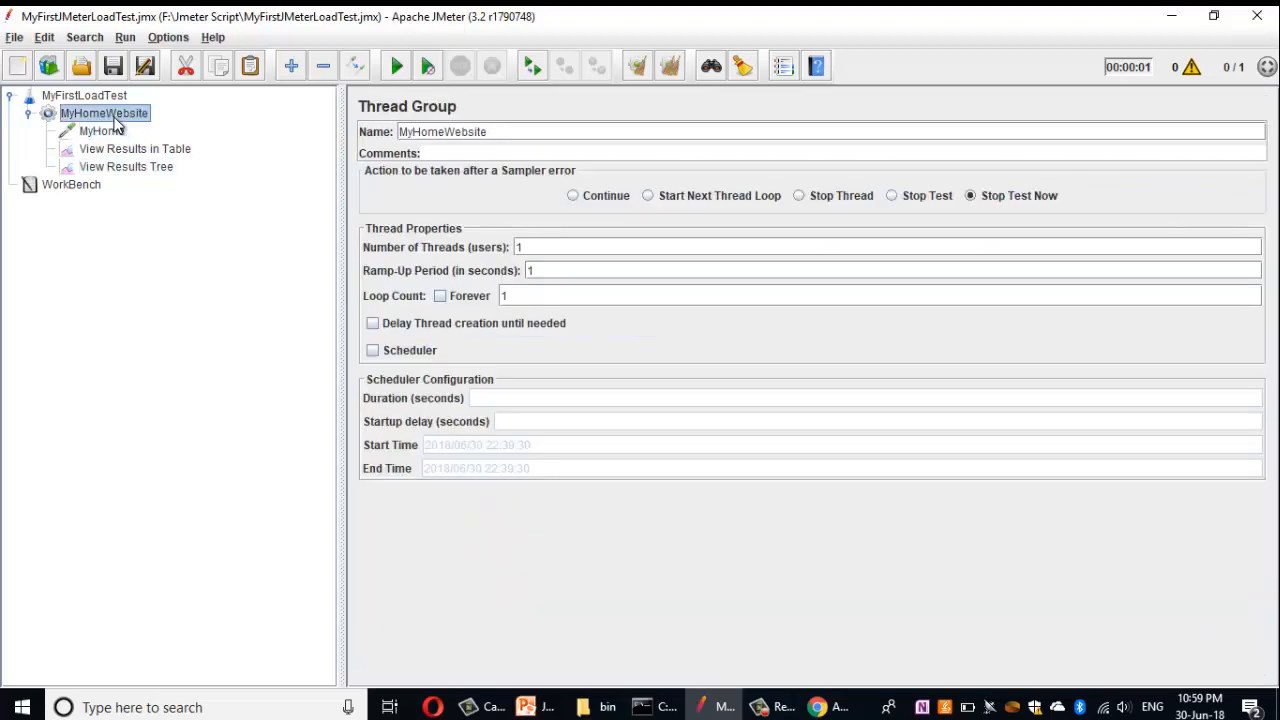
left_click(122, 149)
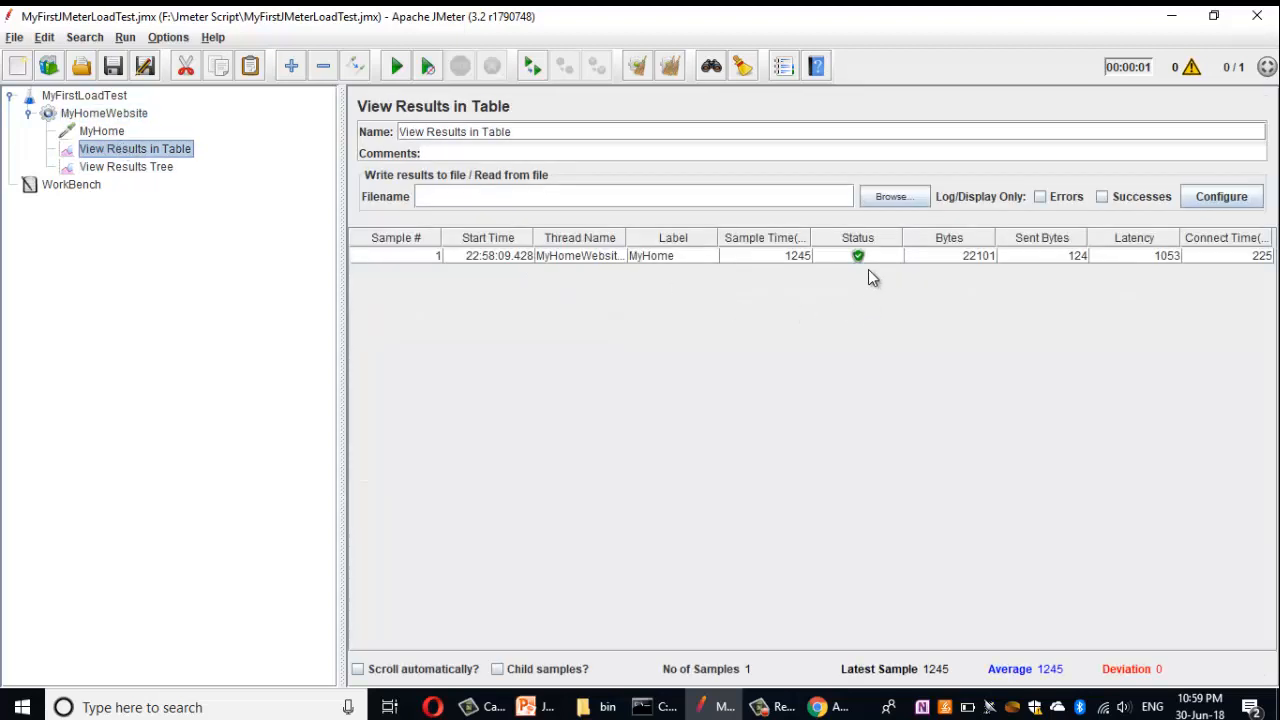
Examine the MyHome sample's sampler result, request and response data in View Results Tree
left_click(145, 167)
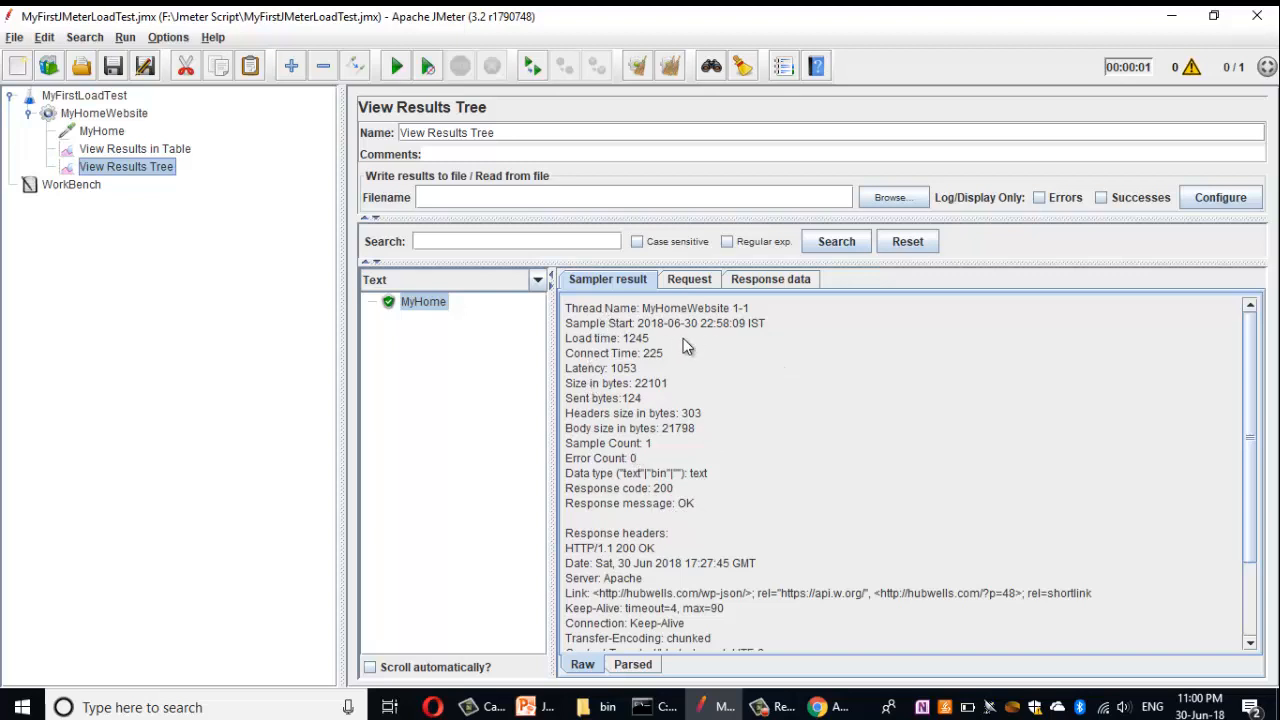
scroll(742, 372, "down", 2)
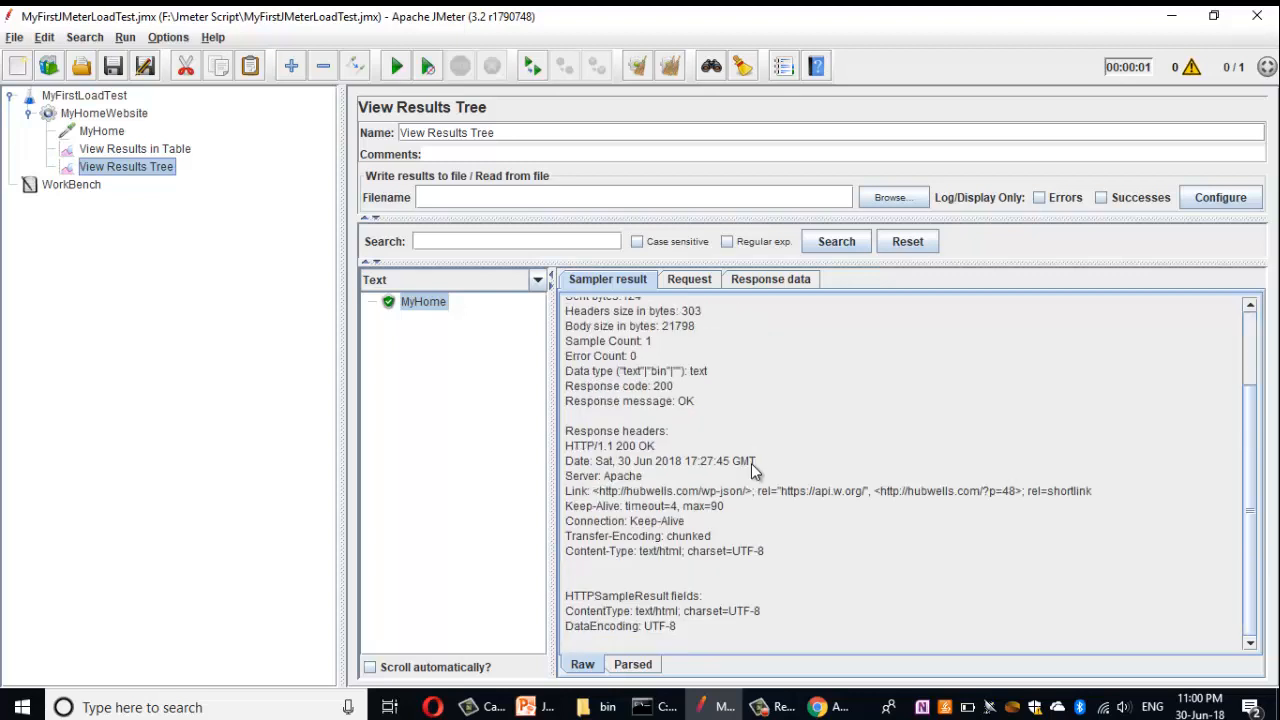
scroll(766, 550, "up", 2)
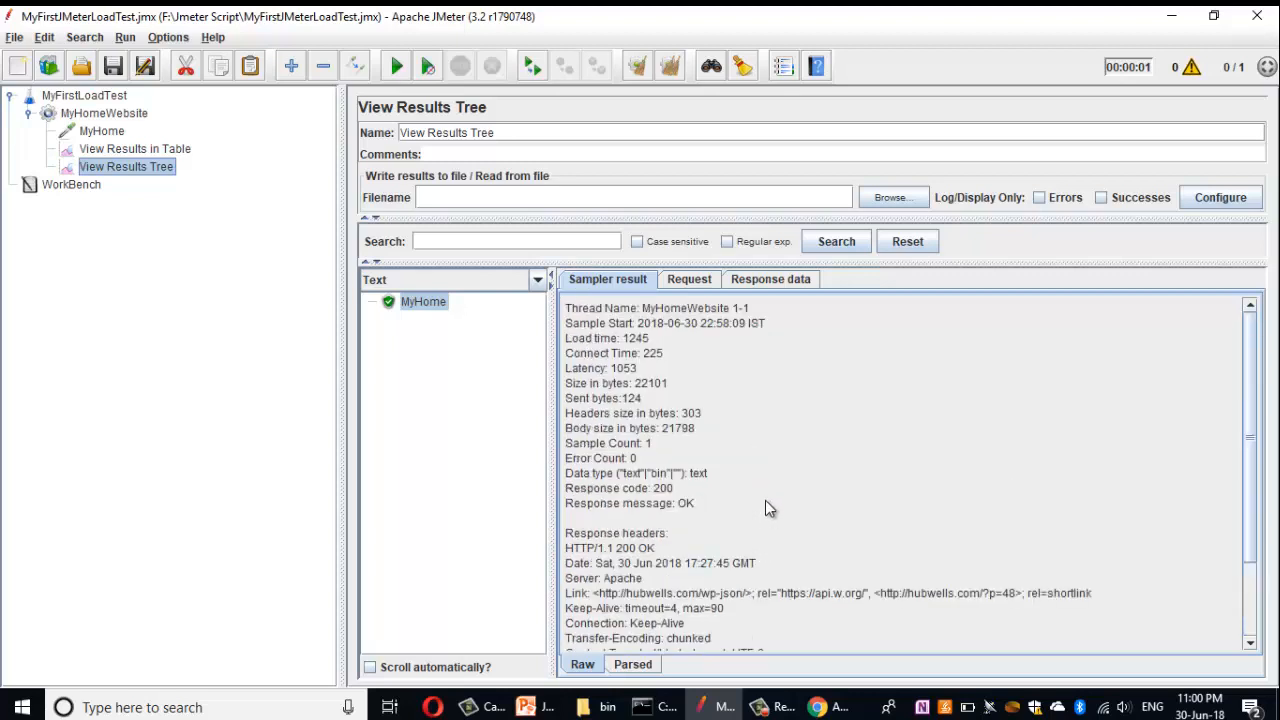
left_click(683, 282)
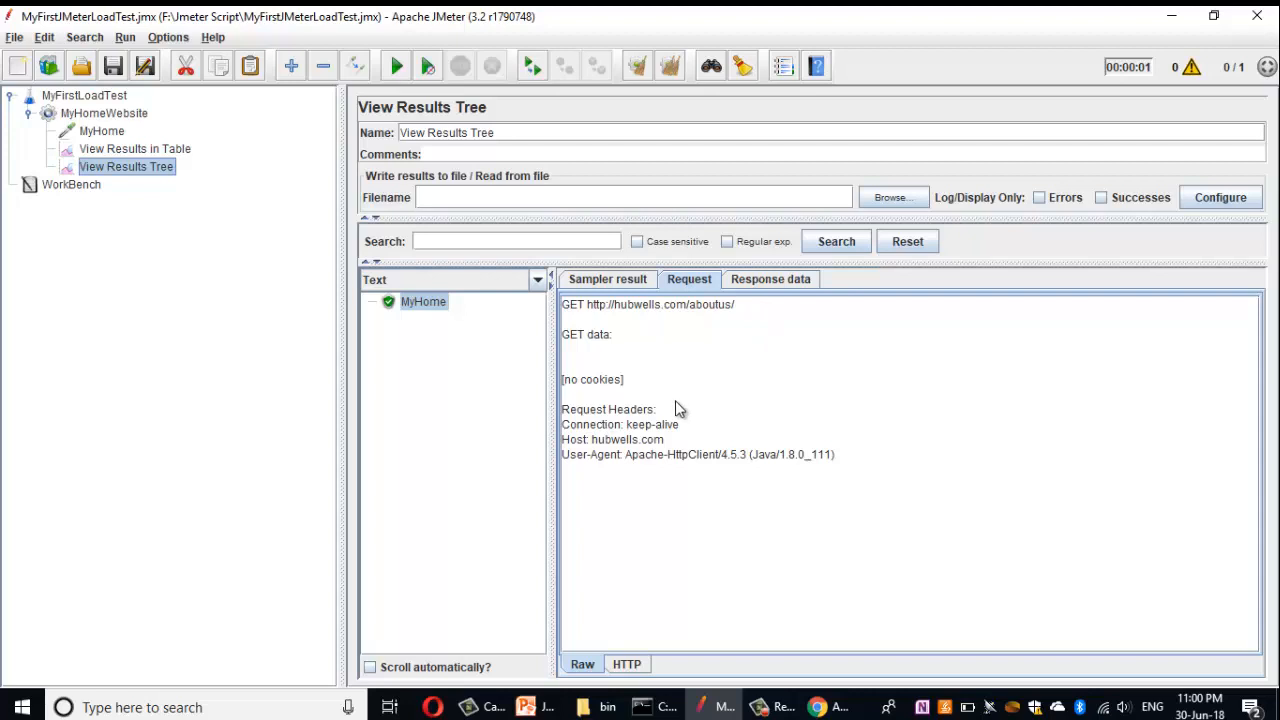
left_click(782, 287)
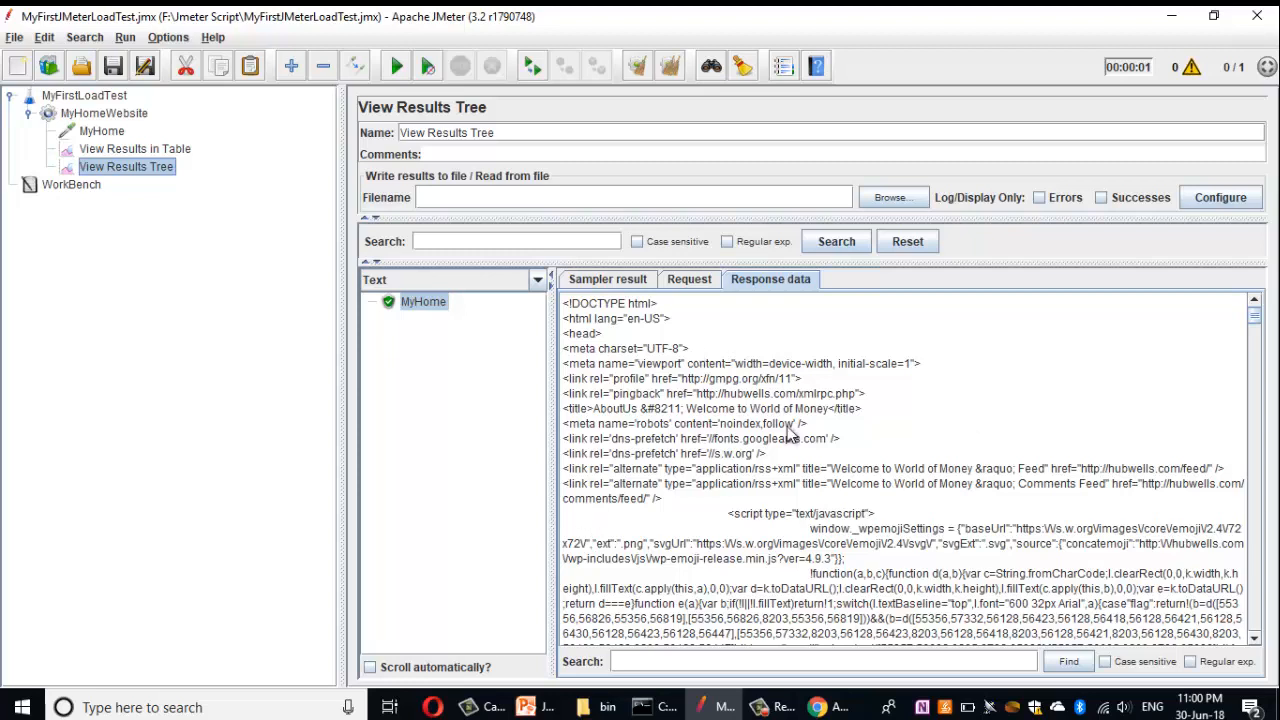
scroll(962, 430, "down", 10)
scroll(962, 432, "down", 5)
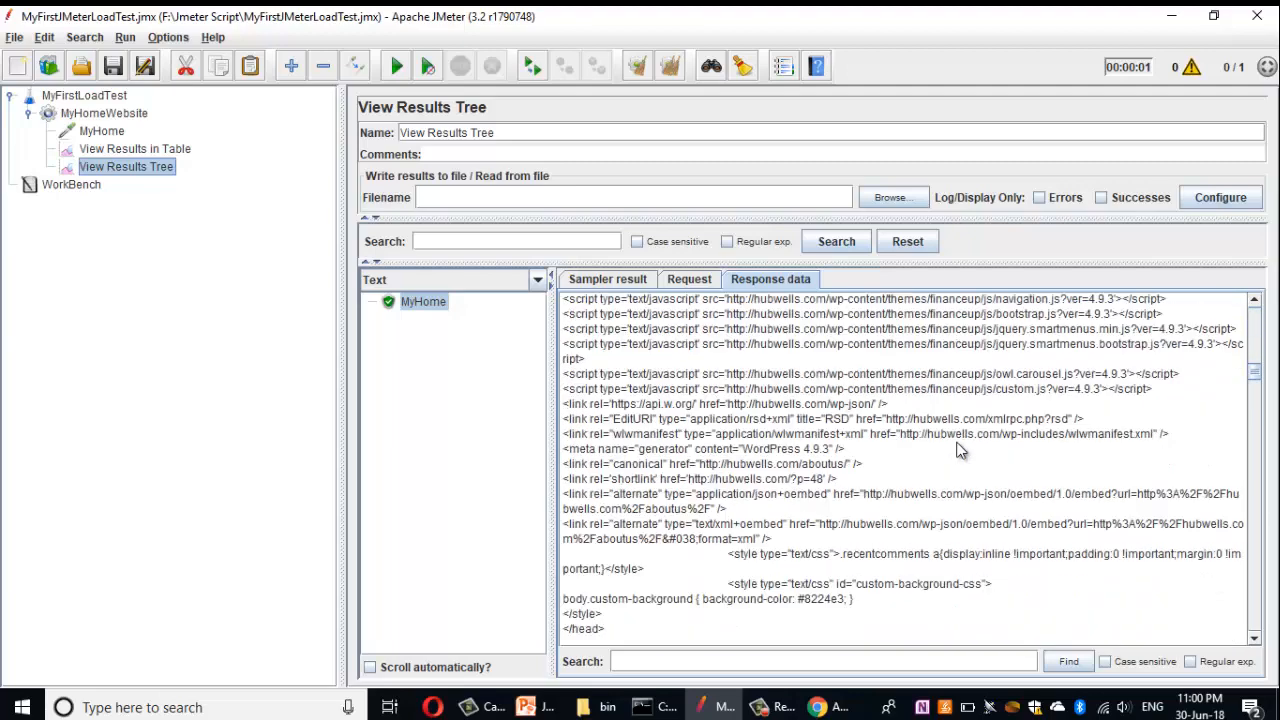
scroll(958, 445, "up", 15)
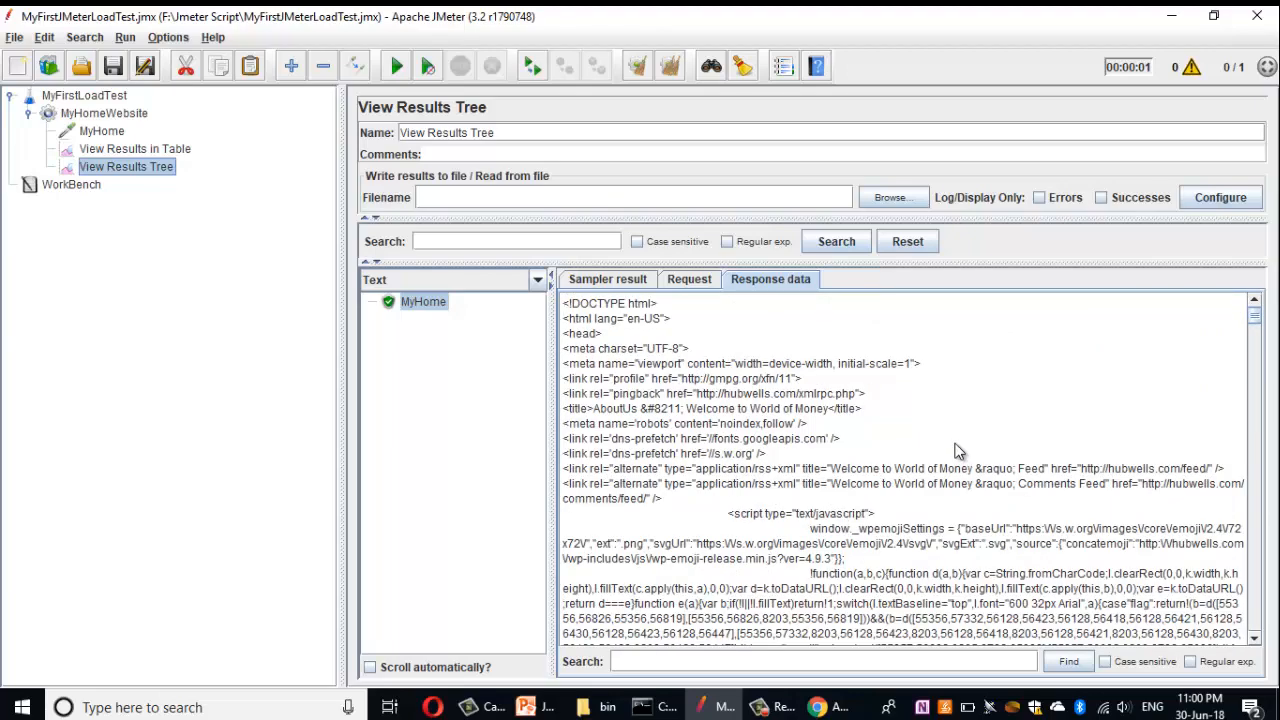
Set the MyHomeWebsite thread group to 5 threads, a 10-second ramp-up period and a loop count of Forever
left_click(119, 134)
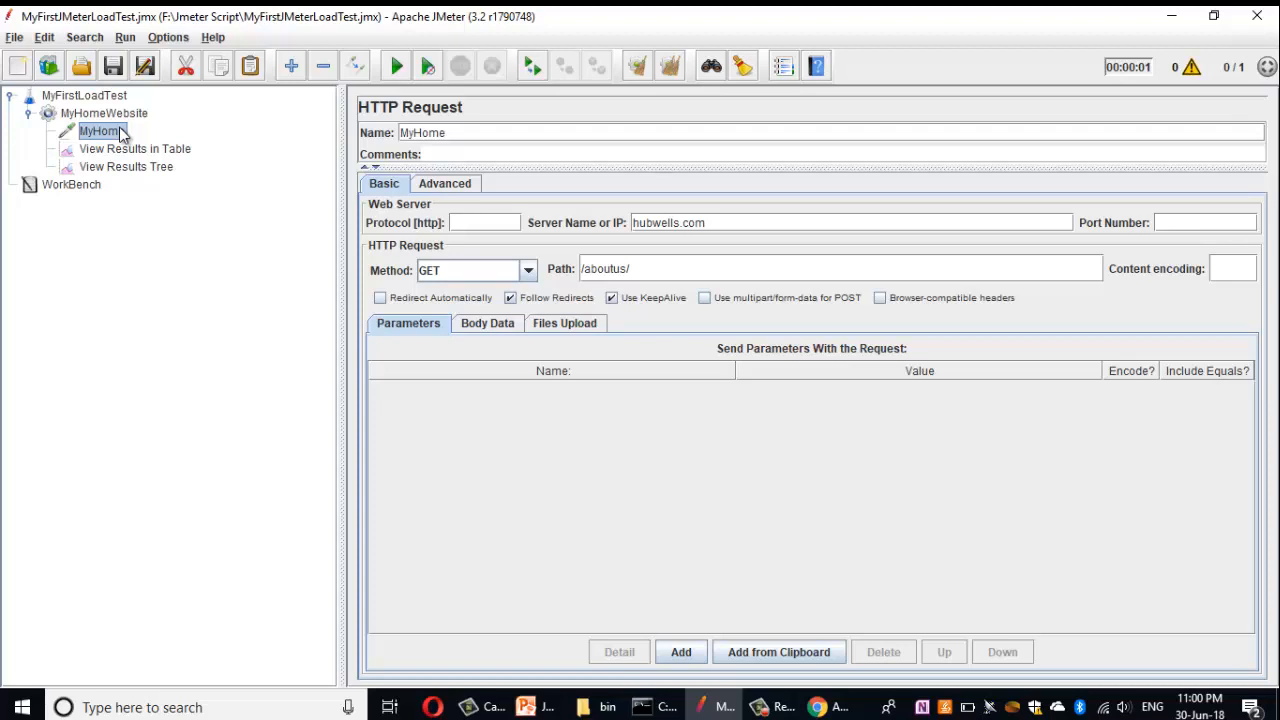
left_click(142, 116)
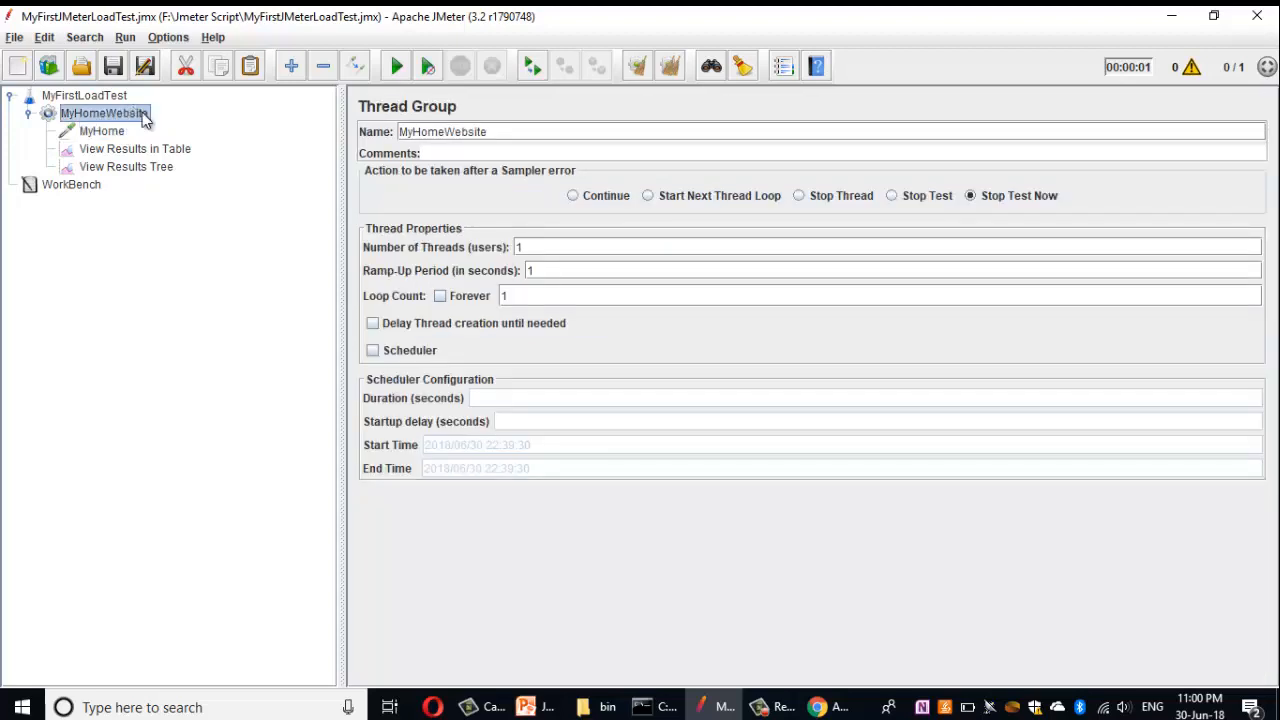
left_click(590, 249)
key("BackSpace")
type("5")
left_click(576, 270)
type("0")
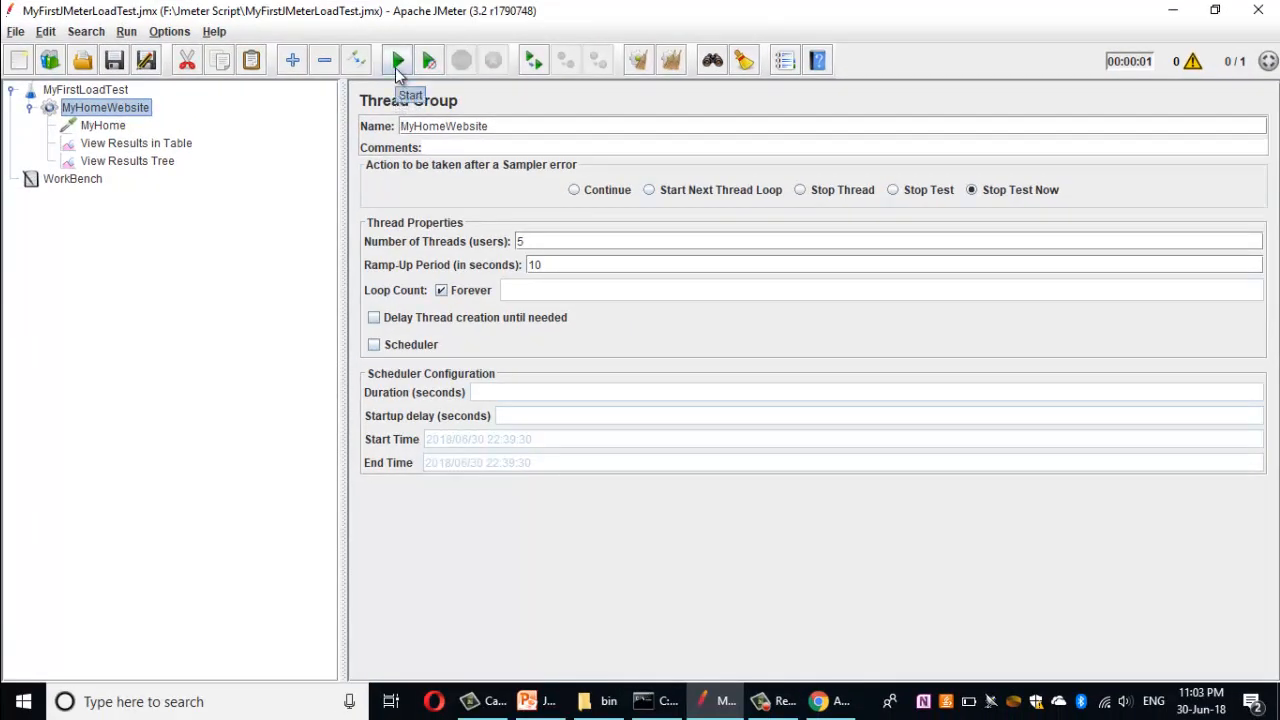
Run the load test, check the incoming samples in both result listeners, and shut the test down
left_click(397, 62)
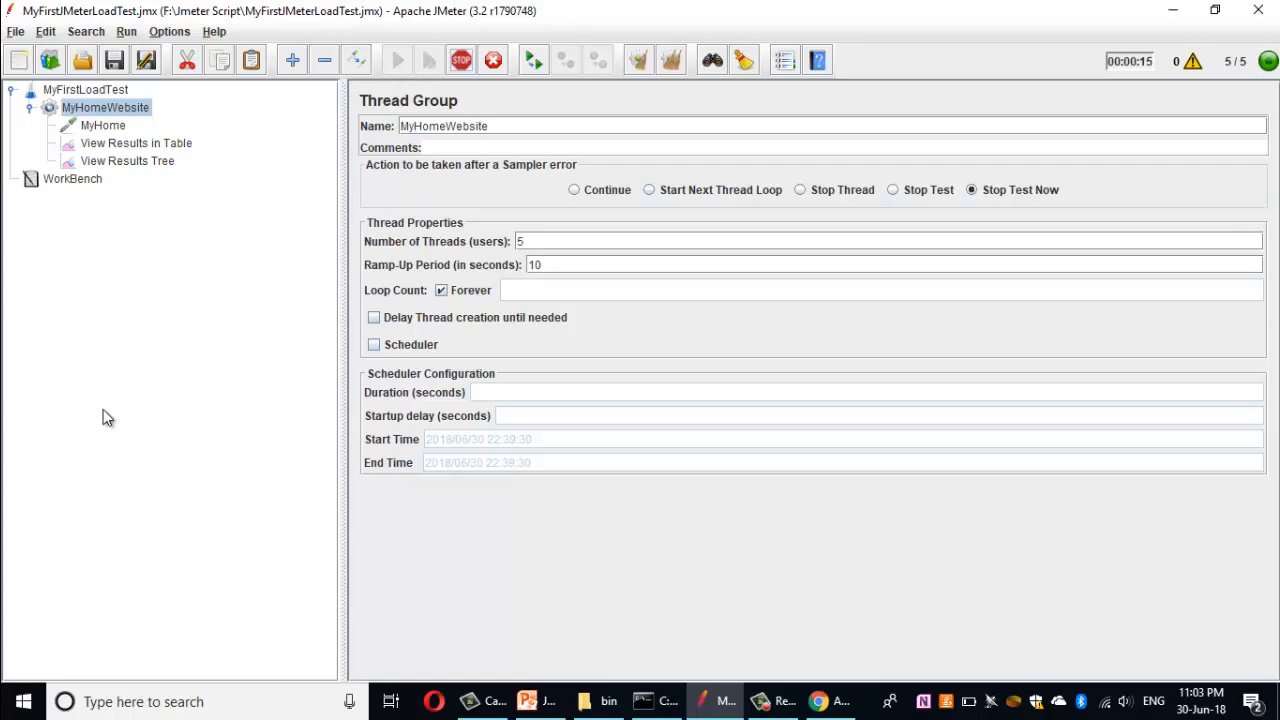
left_click(153, 161)
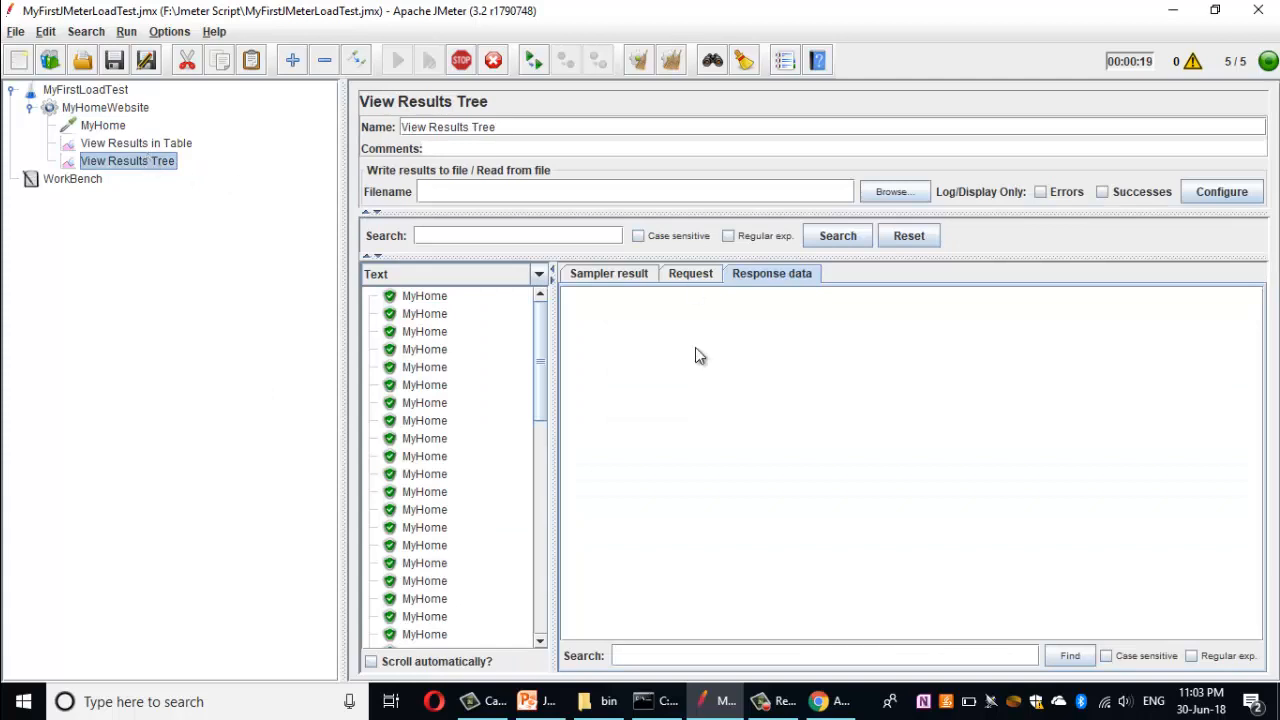
left_click(150, 144)
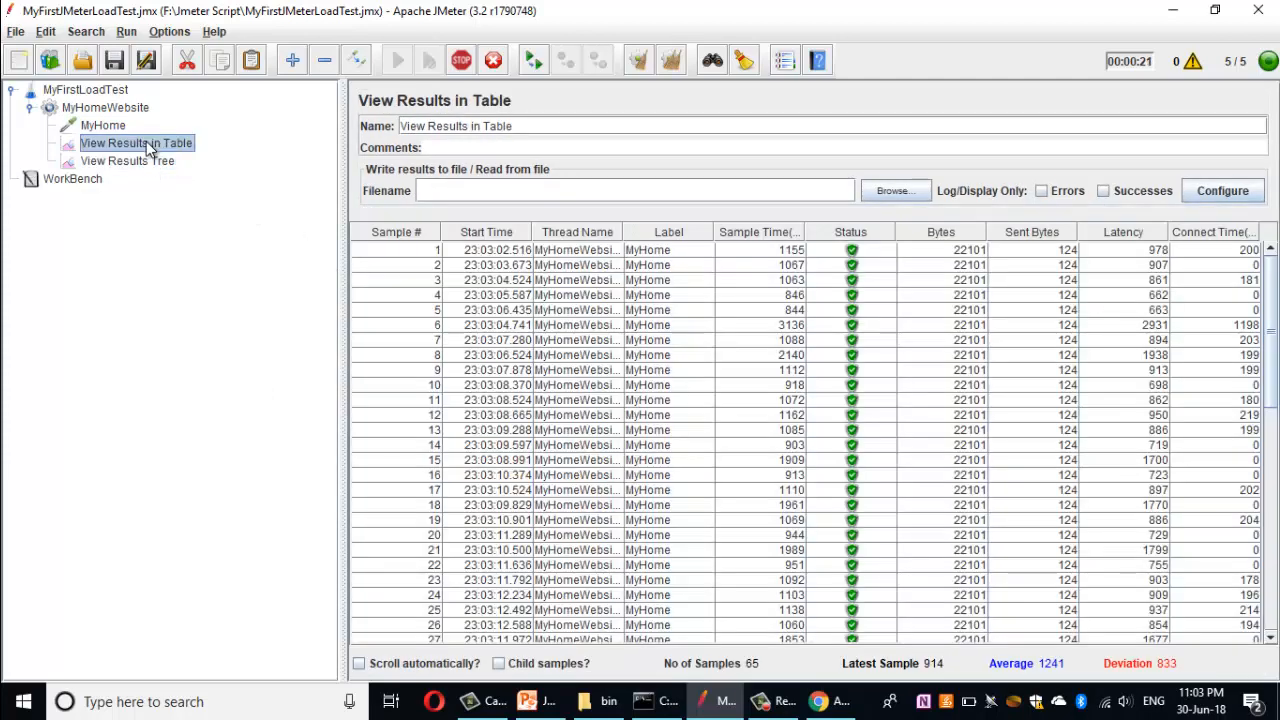
scroll(595, 470, "down", 4)
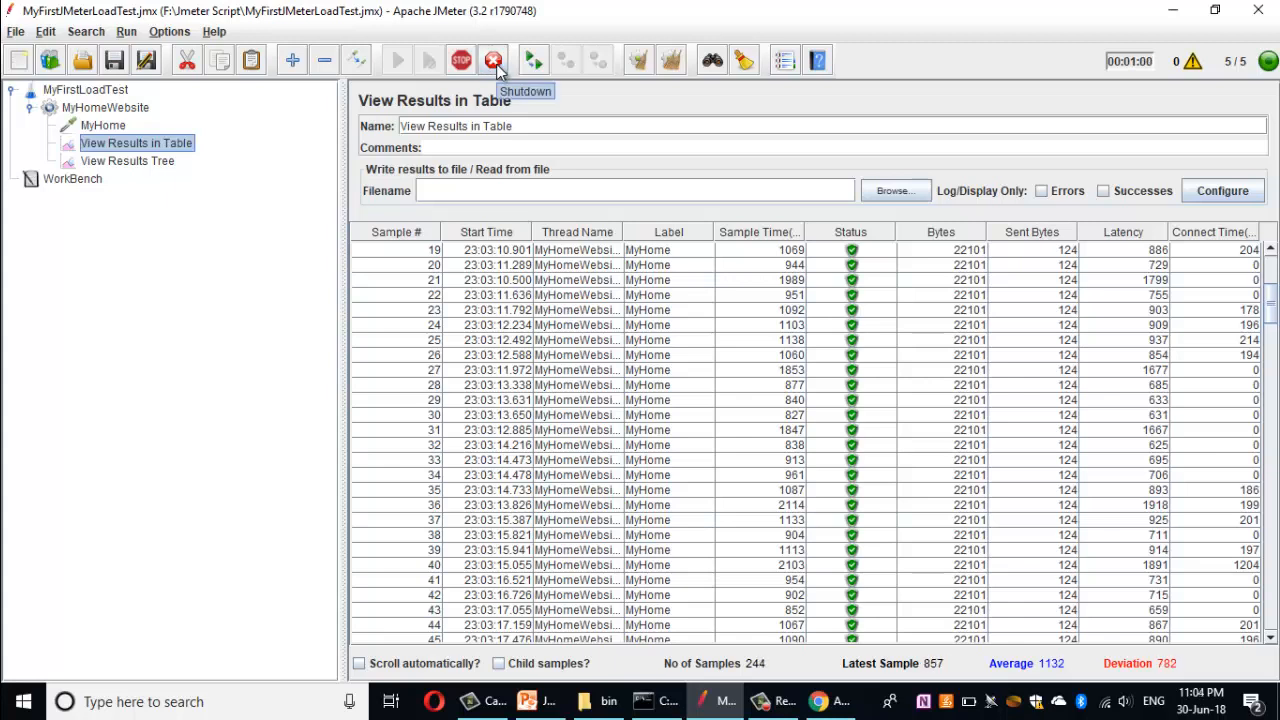
left_click(494, 62)
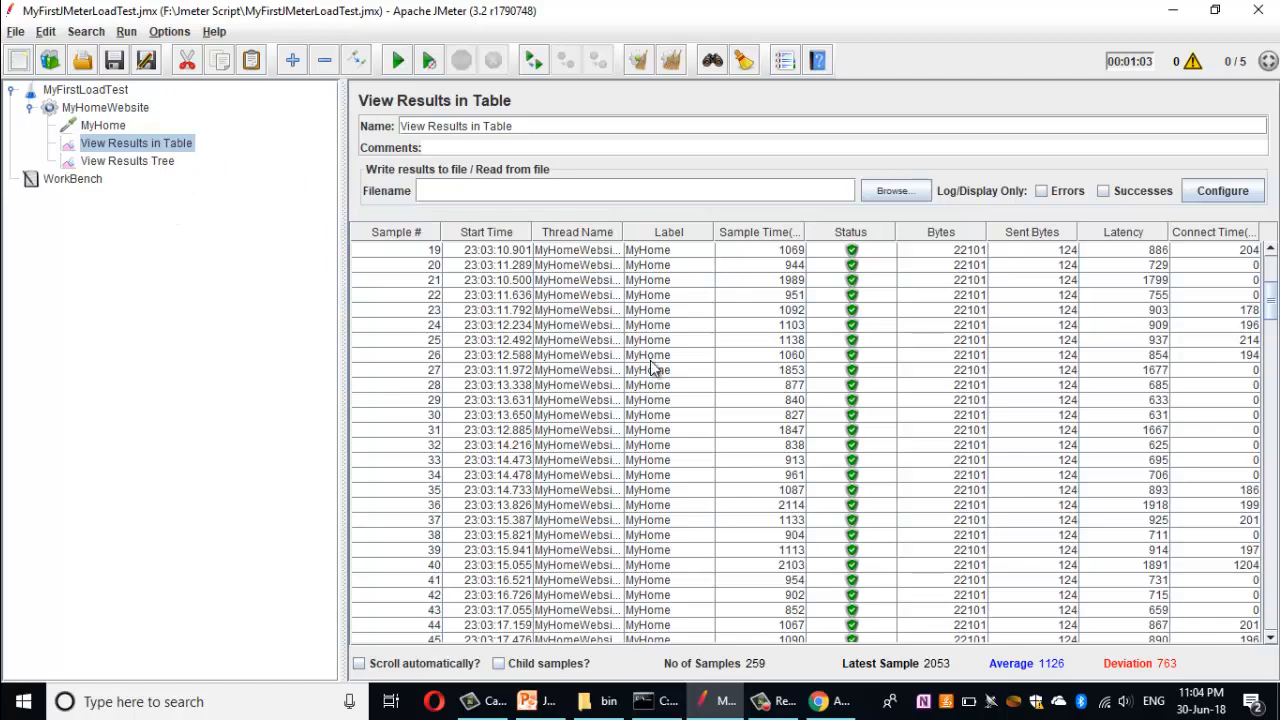
Examine the recorded samples in View Results in Table from the first to the last row
scroll(655, 440, "down", 10)
scroll(652, 470, "down", 20)
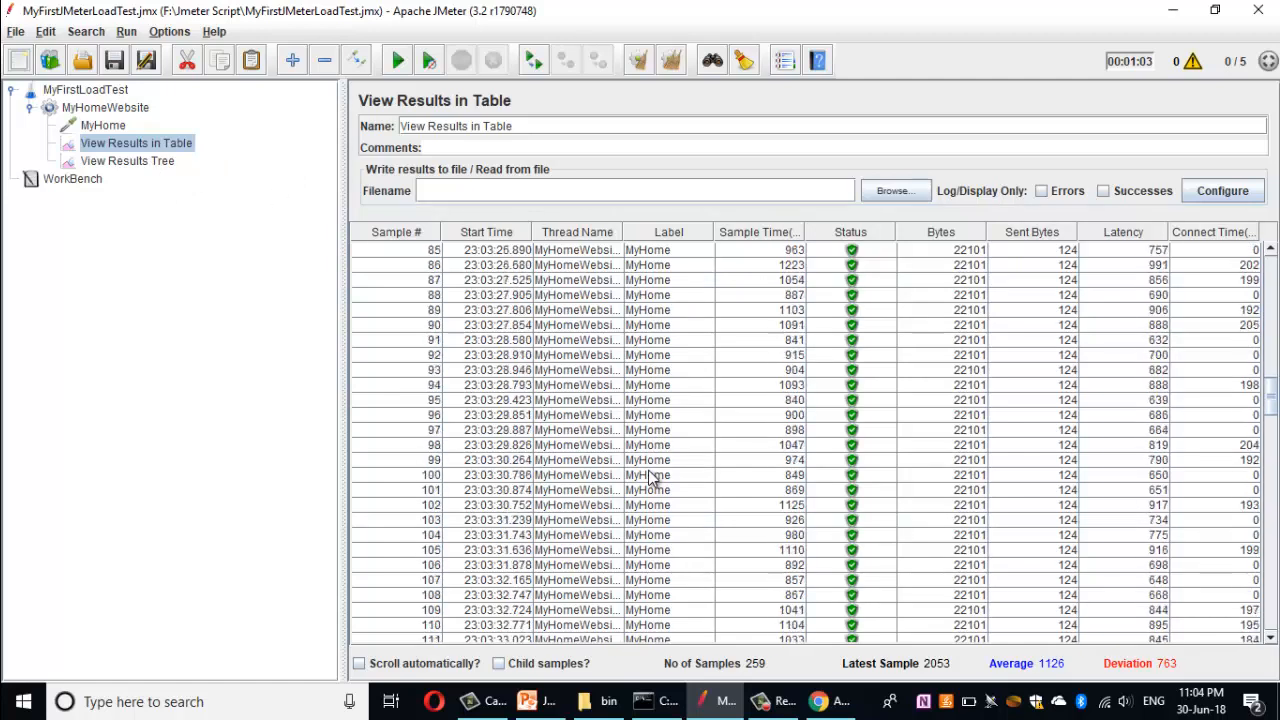
scroll(668, 520, "down", 20)
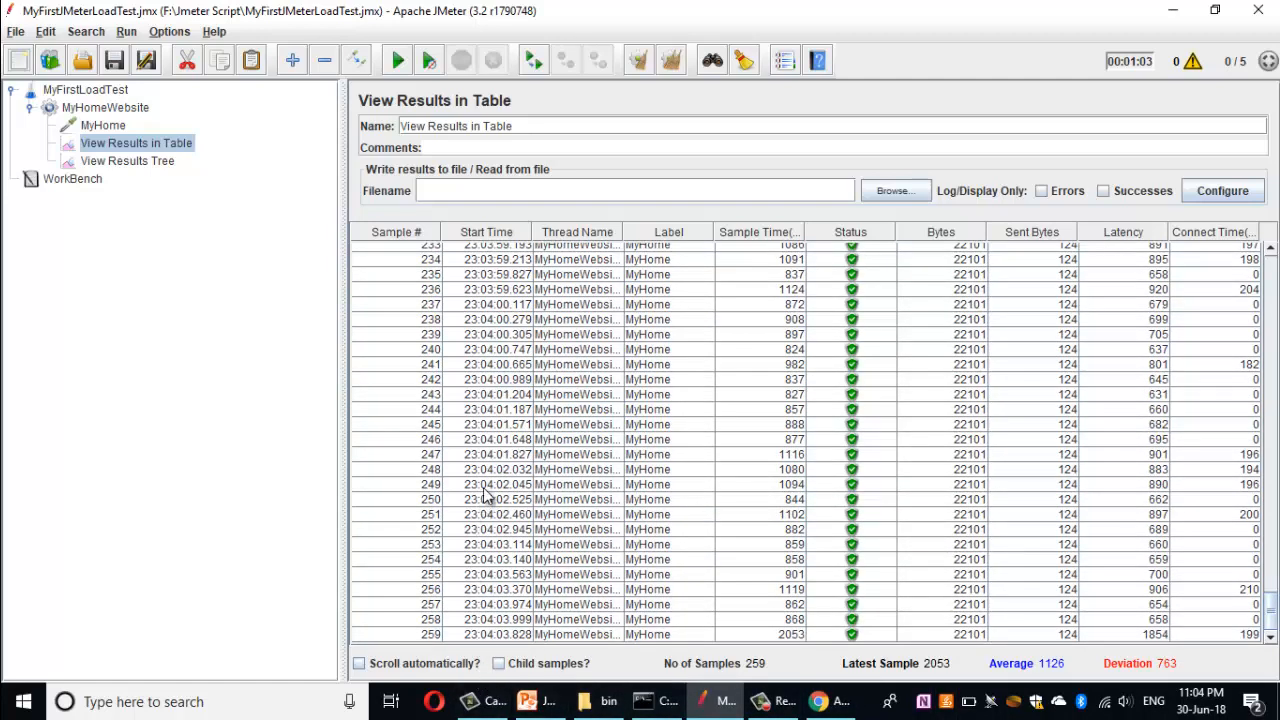
scroll(483, 488, "up", 18)
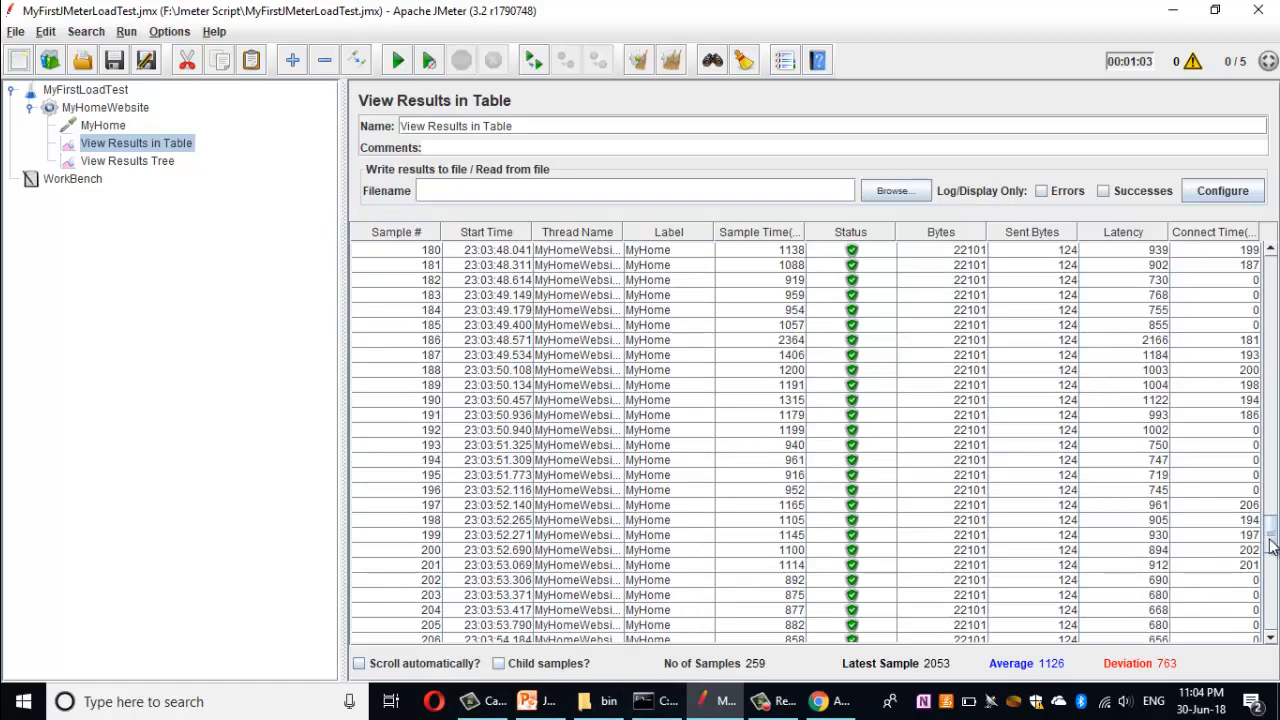
left_click_drag(1270, 532, 1270, 268)
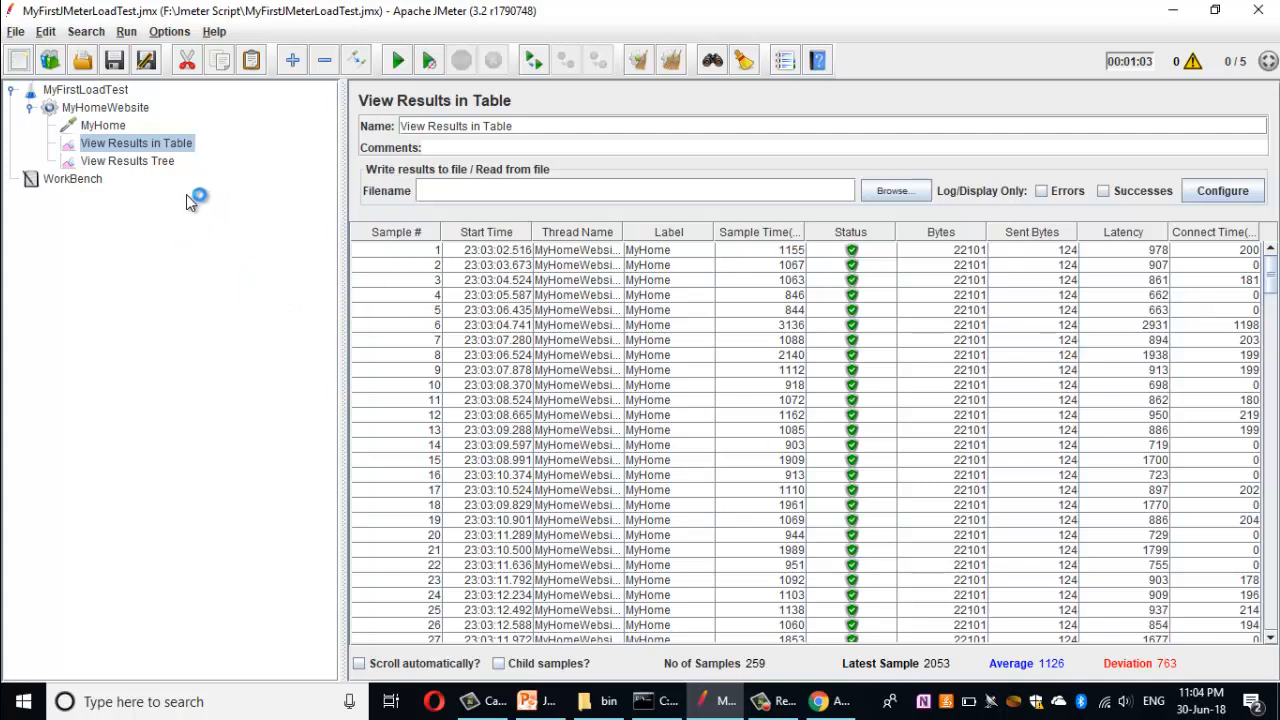
Examine the first MyHome sample's response data, request and sampler result in View Results Tree
left_click(138, 161)
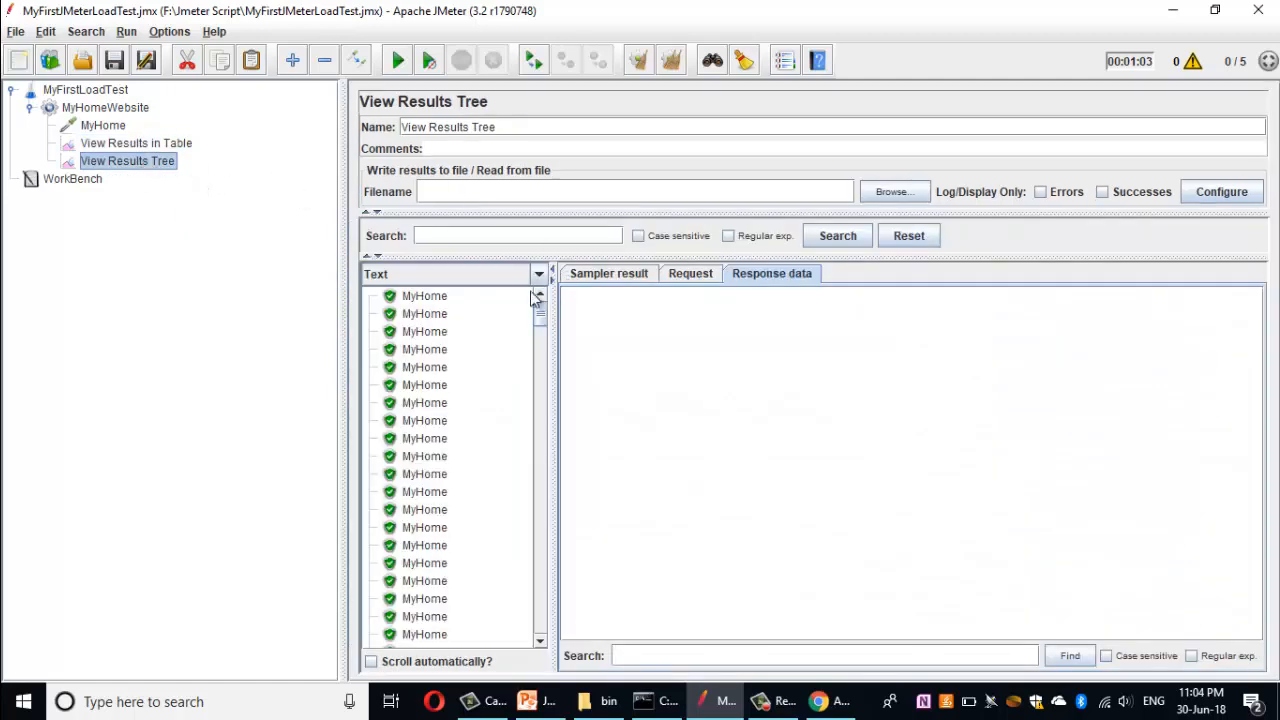
left_click(426, 298)
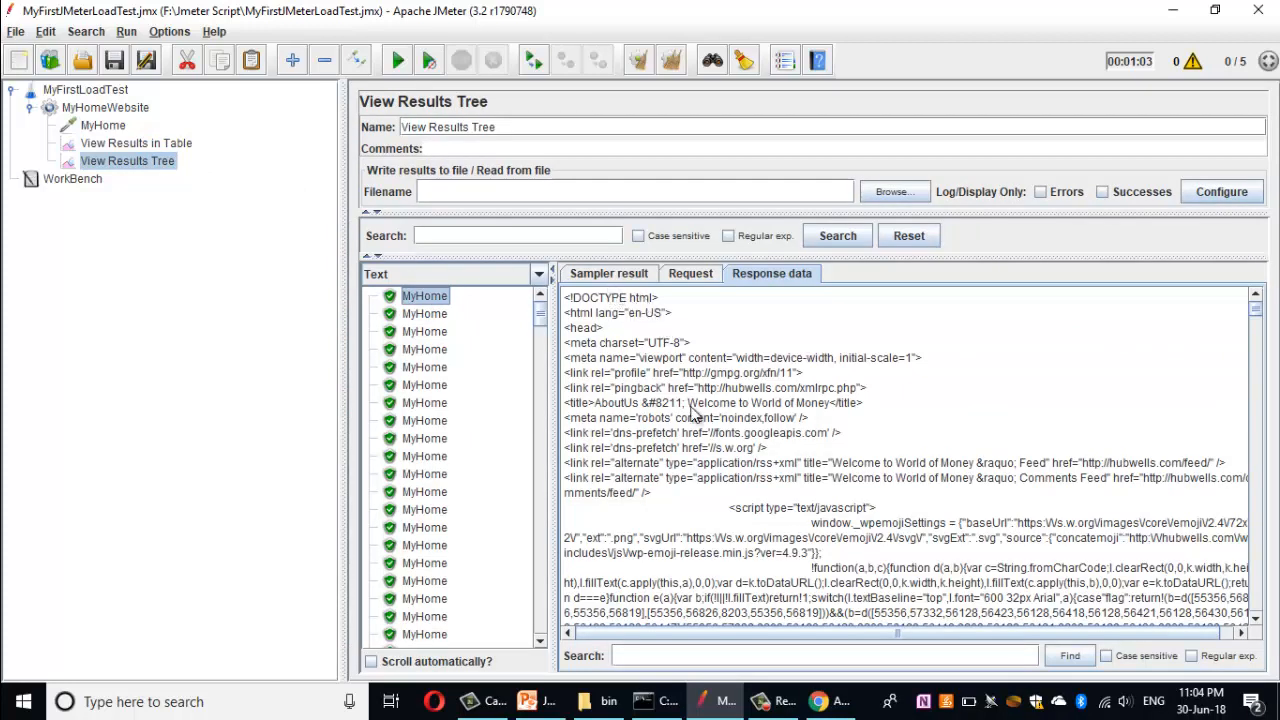
left_click(686, 276)
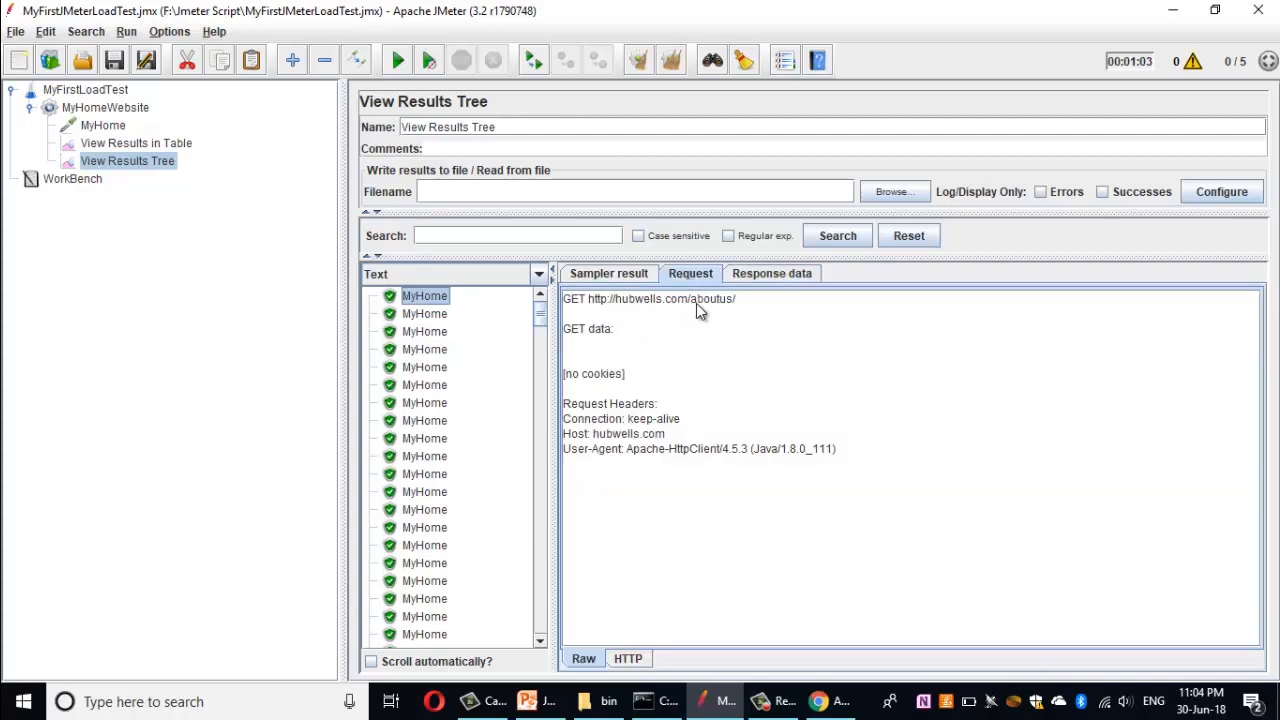
left_click(780, 274)
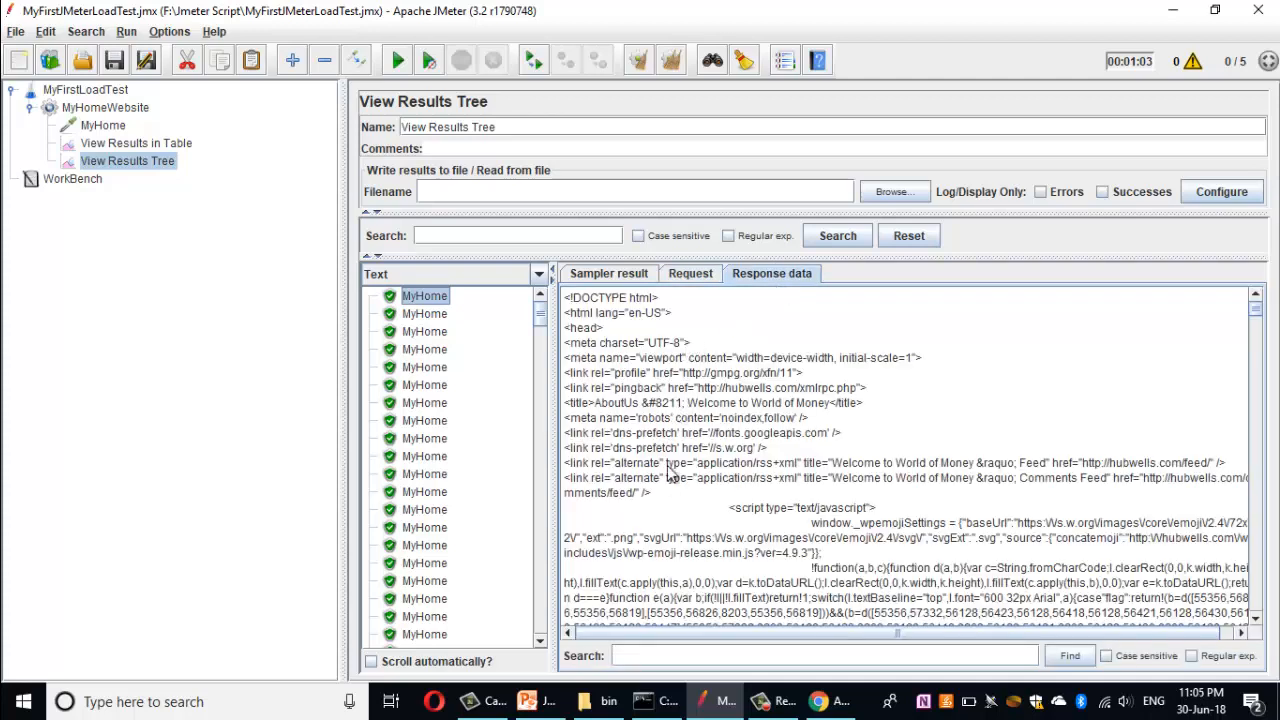
left_click(592, 278)
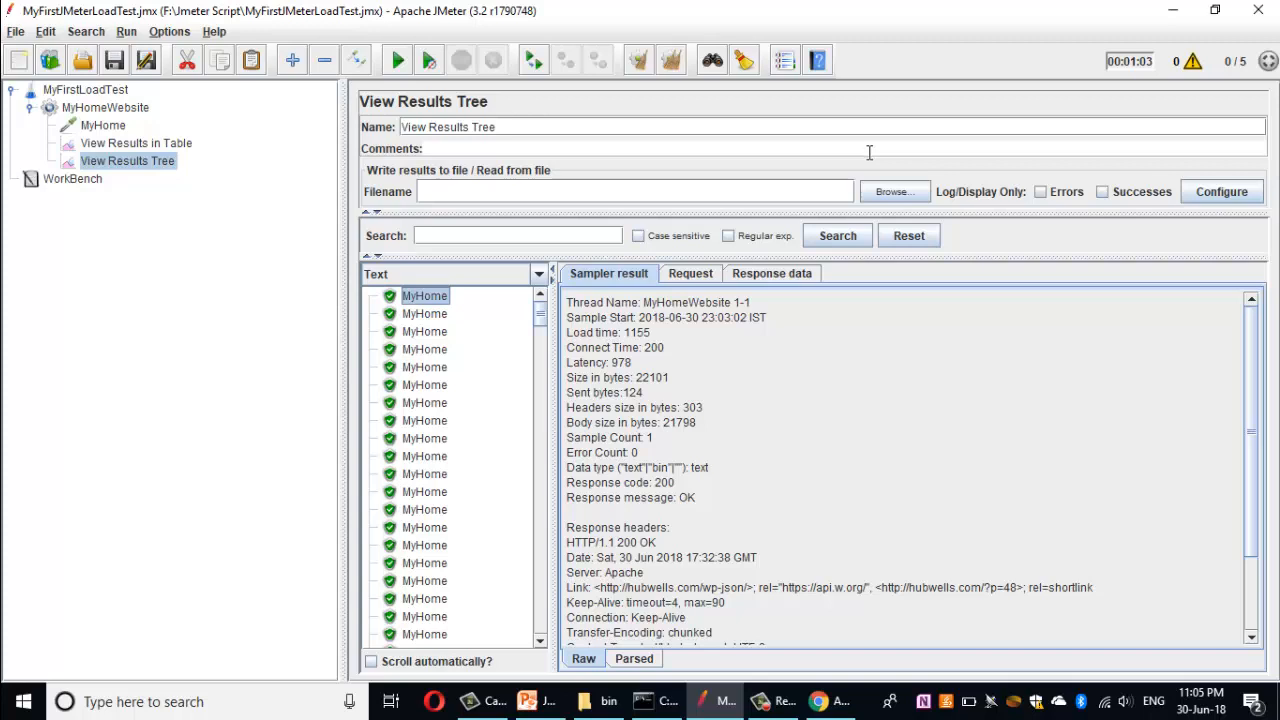
Review the sample times, status, bytes and latency of the samples in View Results in Table
left_click(190, 145)
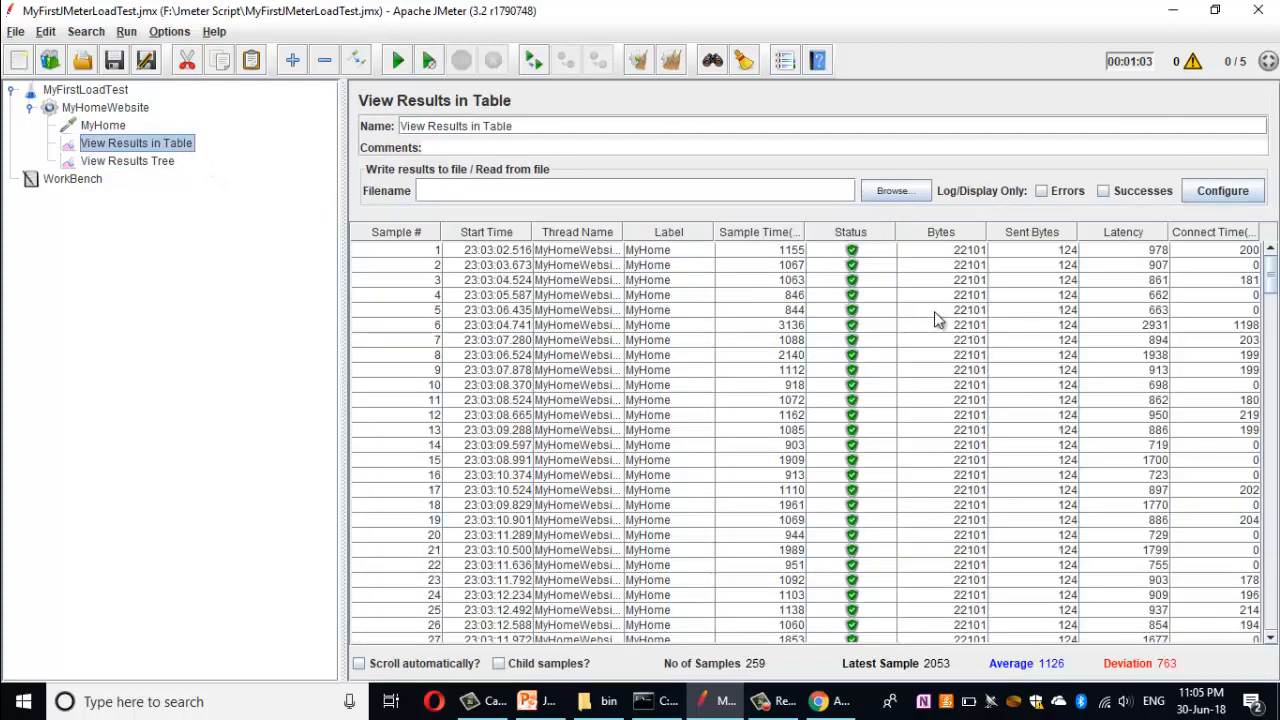
scroll(935, 318, "down", 17)
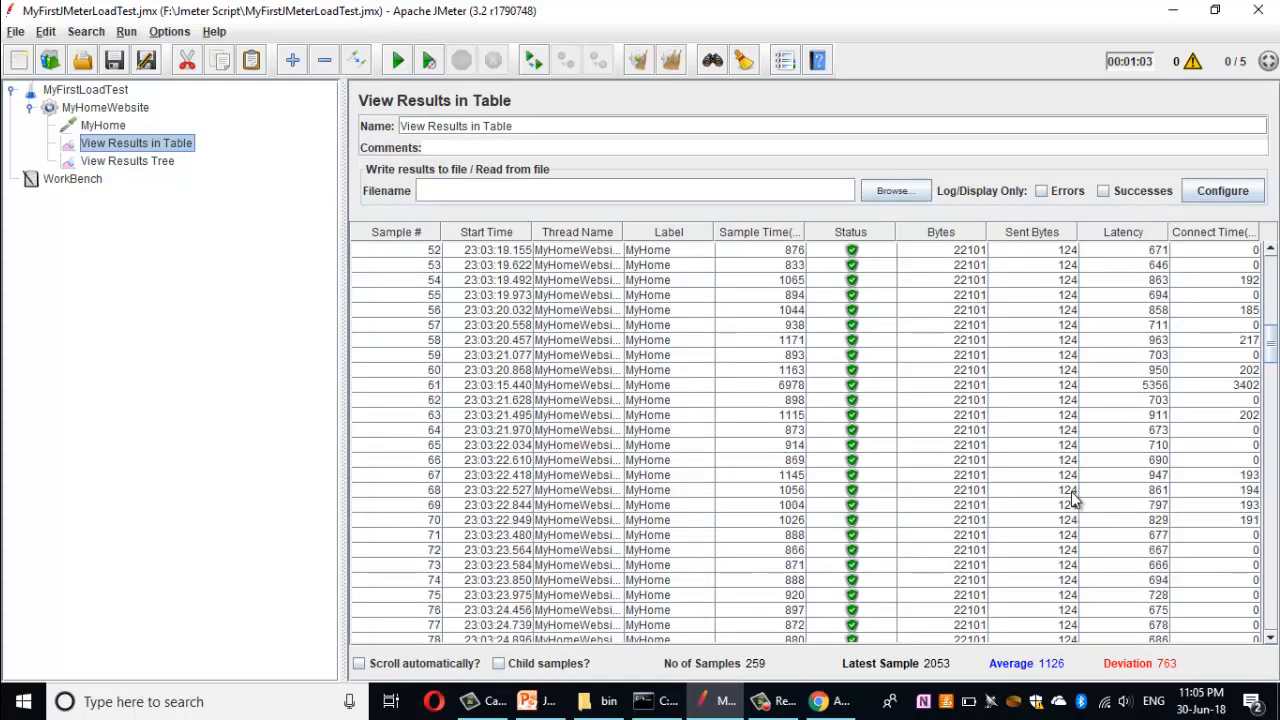
scroll(1071, 493, "down", 3)
scroll(1071, 491, "up", 5)
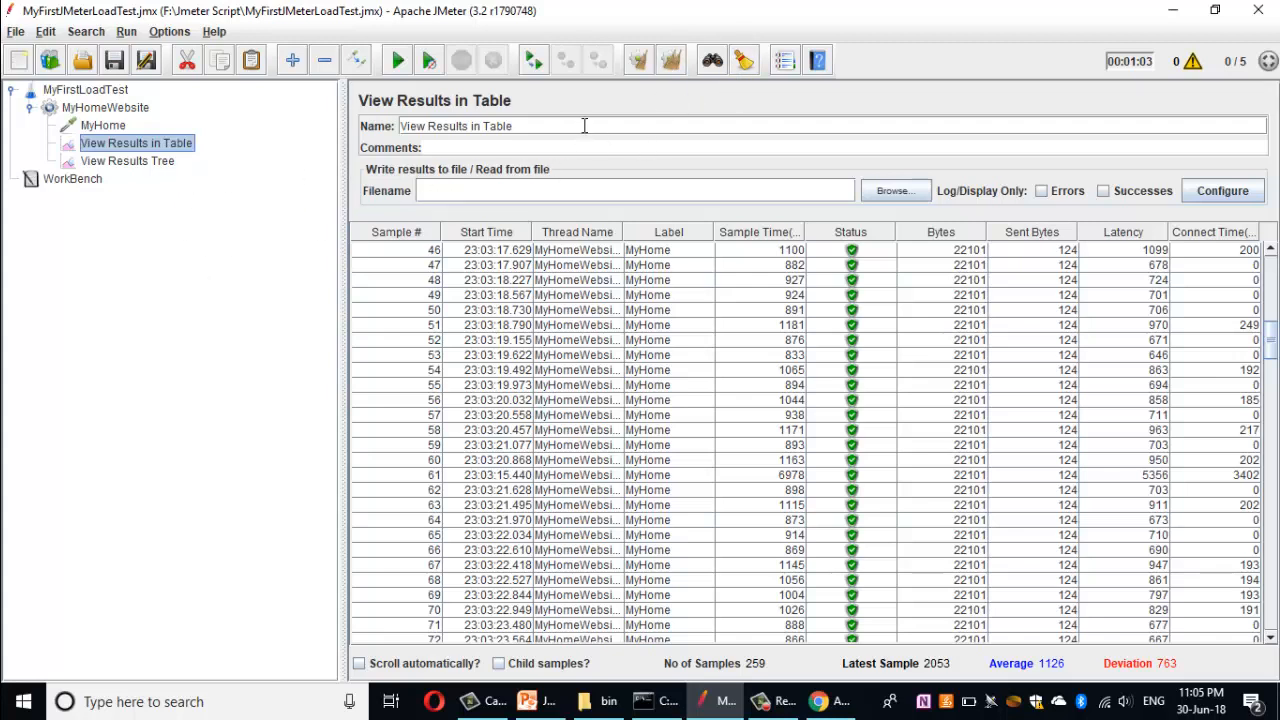
Clear the results in View Results in Table, and clear all remaining results with View Results Tree open
left_click(639, 62)
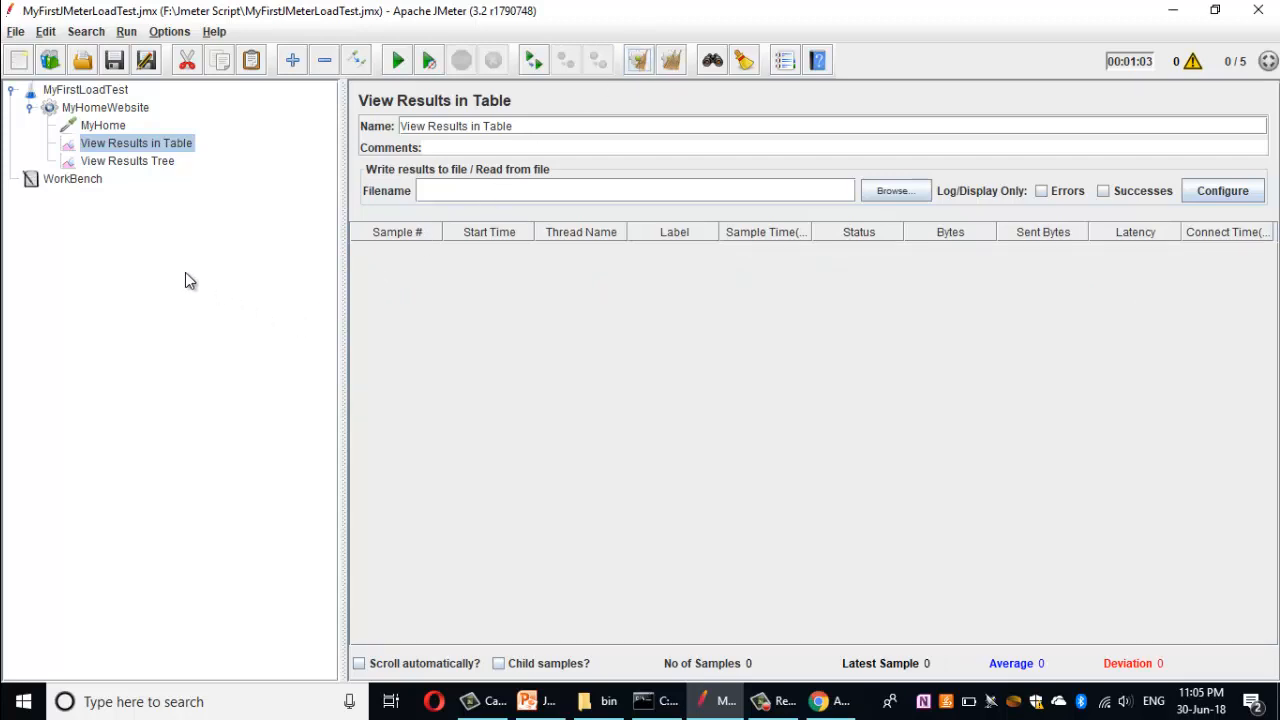
left_click(141, 163)
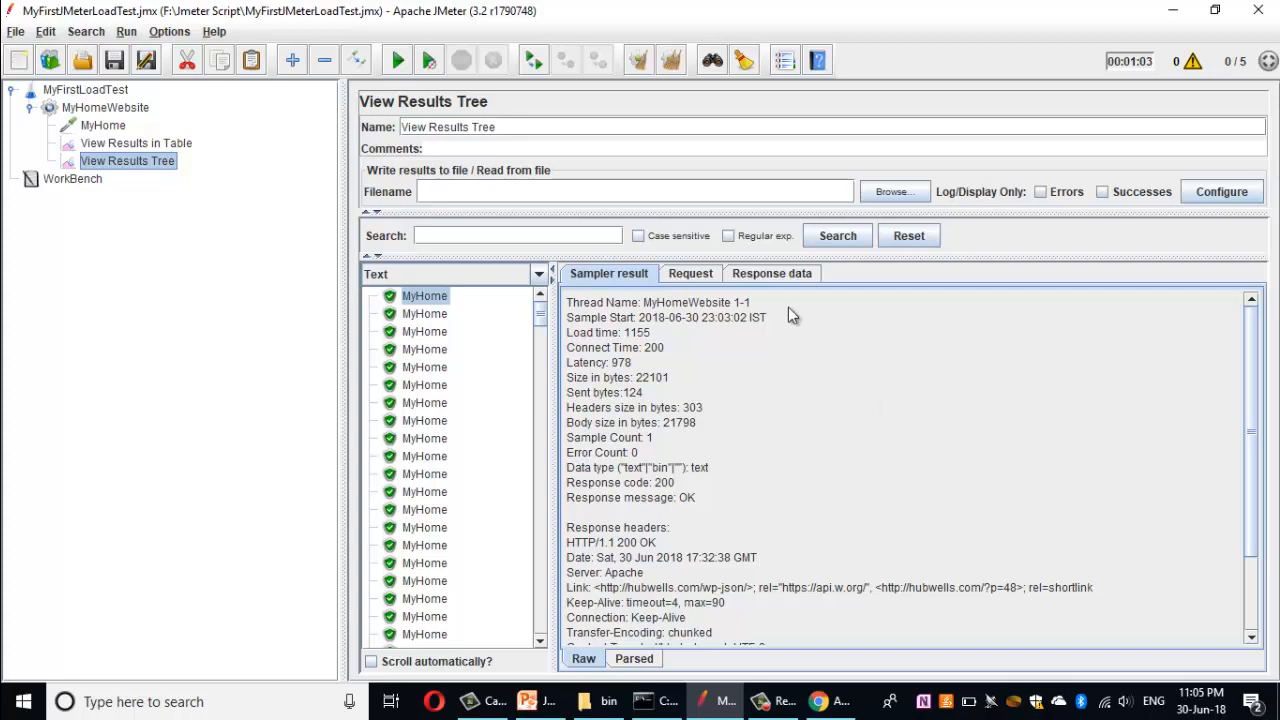
left_click(670, 62)
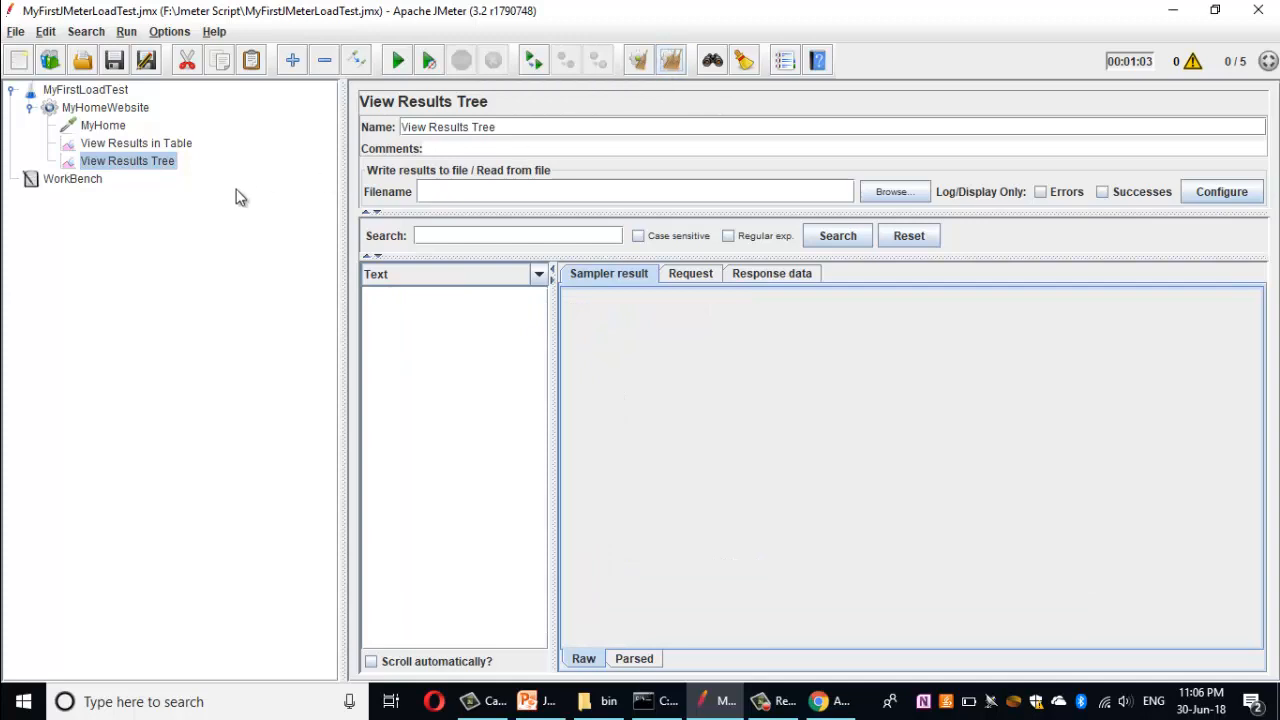
Review the MyHome request settings and the MyHomeWebsite thread group settings
left_click(118, 125)
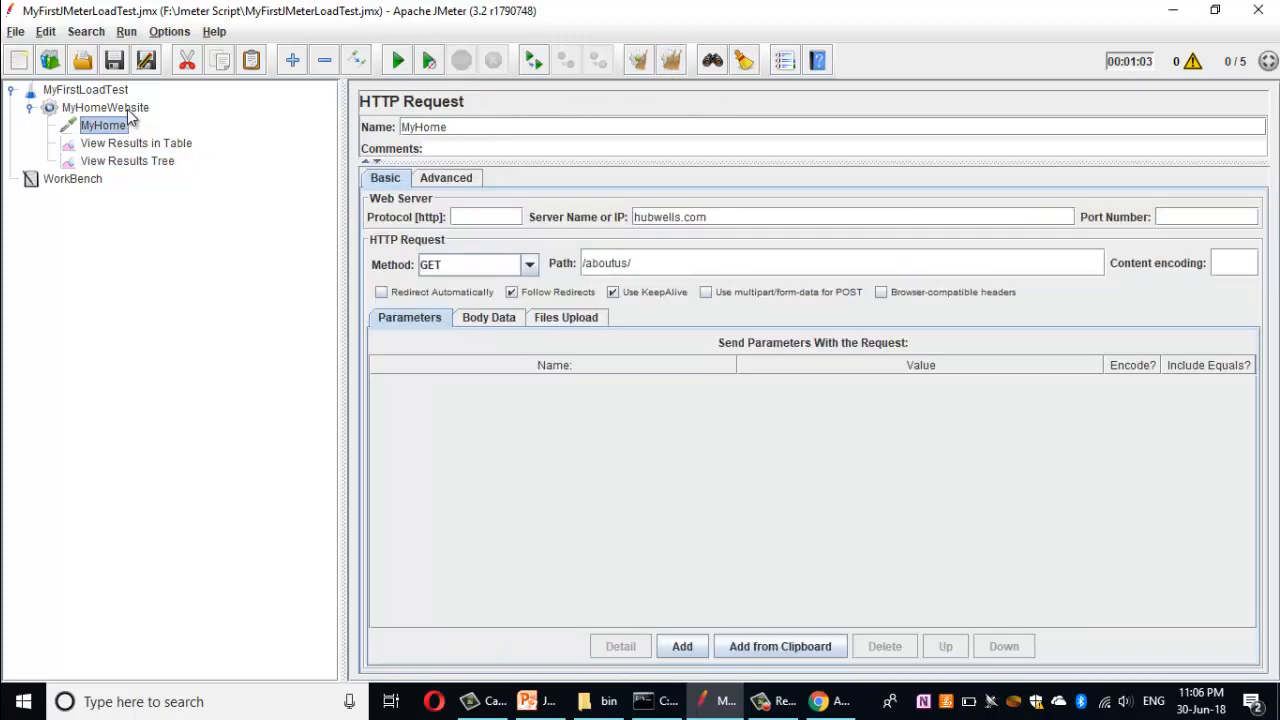
left_click(127, 108)
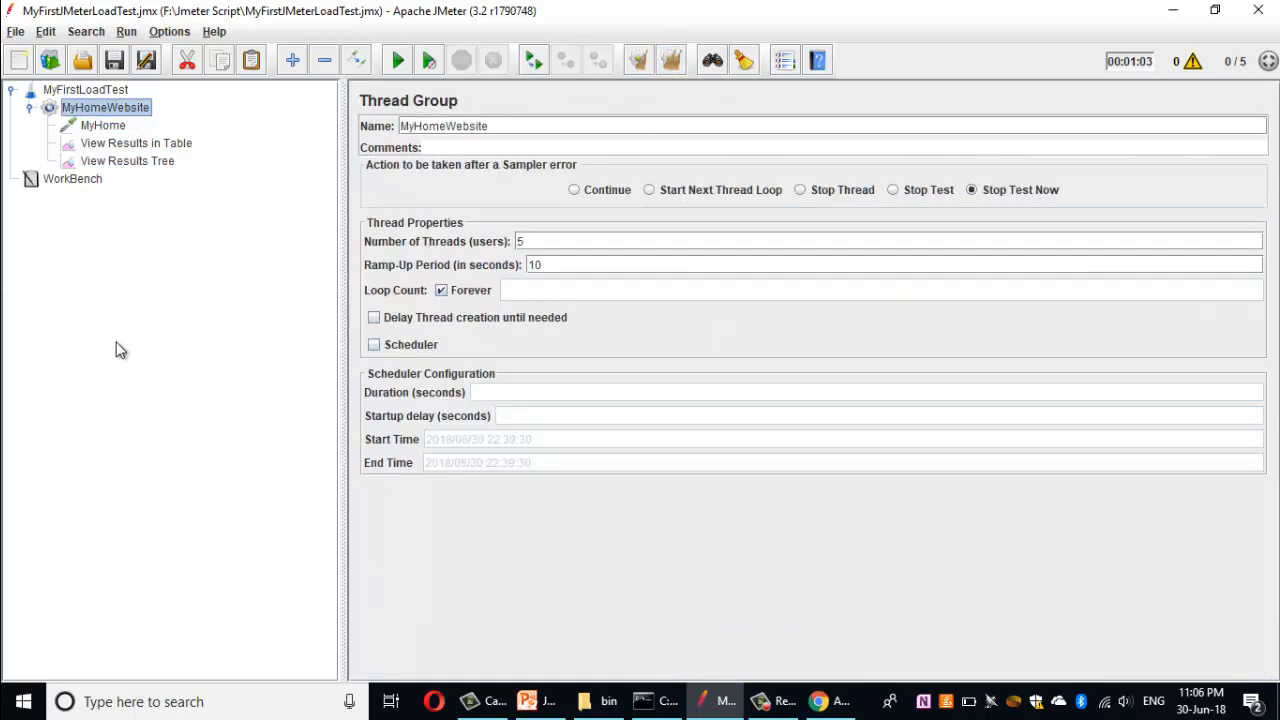